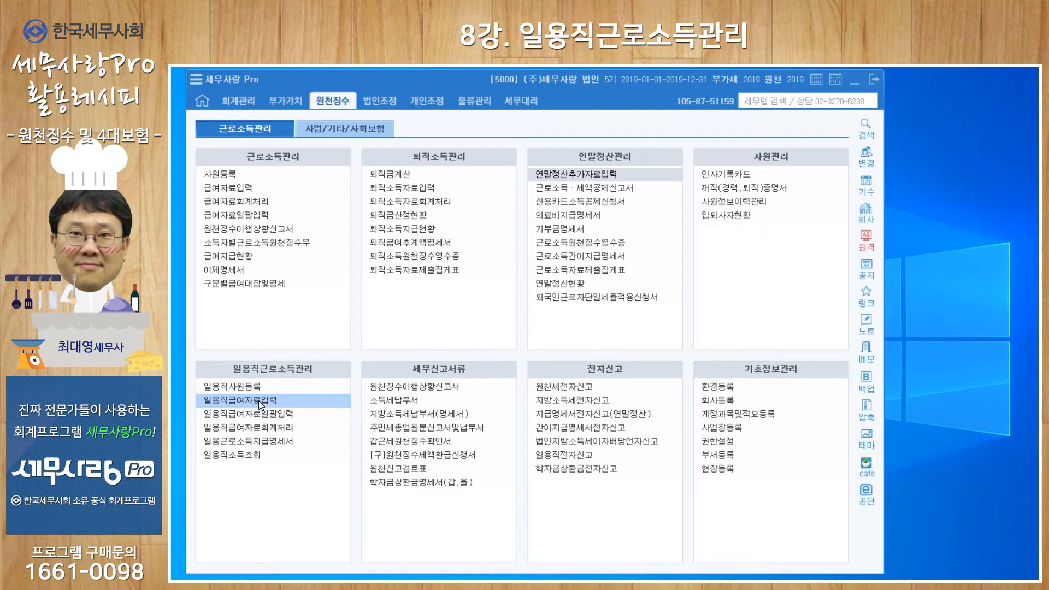
# - Try to open the daily workers' bulk payroll entry (일용직급여자료일괄입력) and dismiss the message
pyautogui.moveTo(266, 388); pyautogui.dragTo(276, 407)
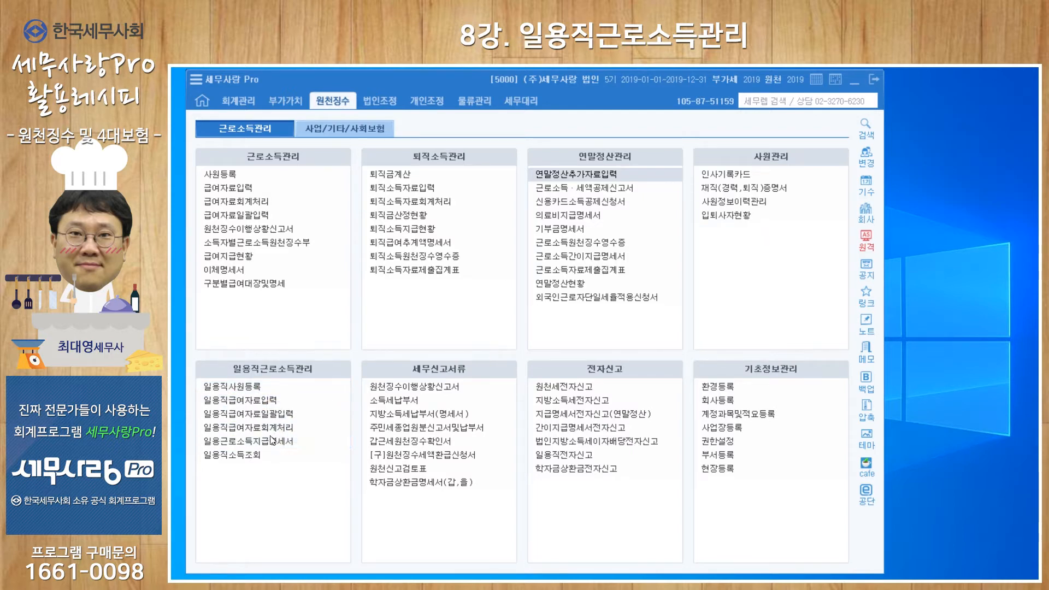
pyautogui.click(250, 414)
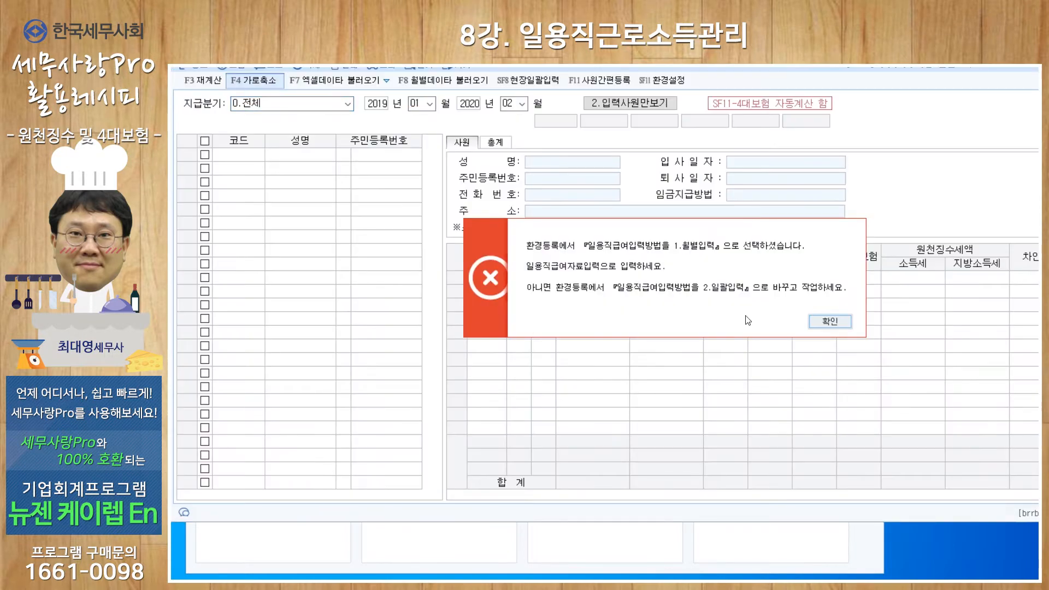
pyautogui.click(828, 322)
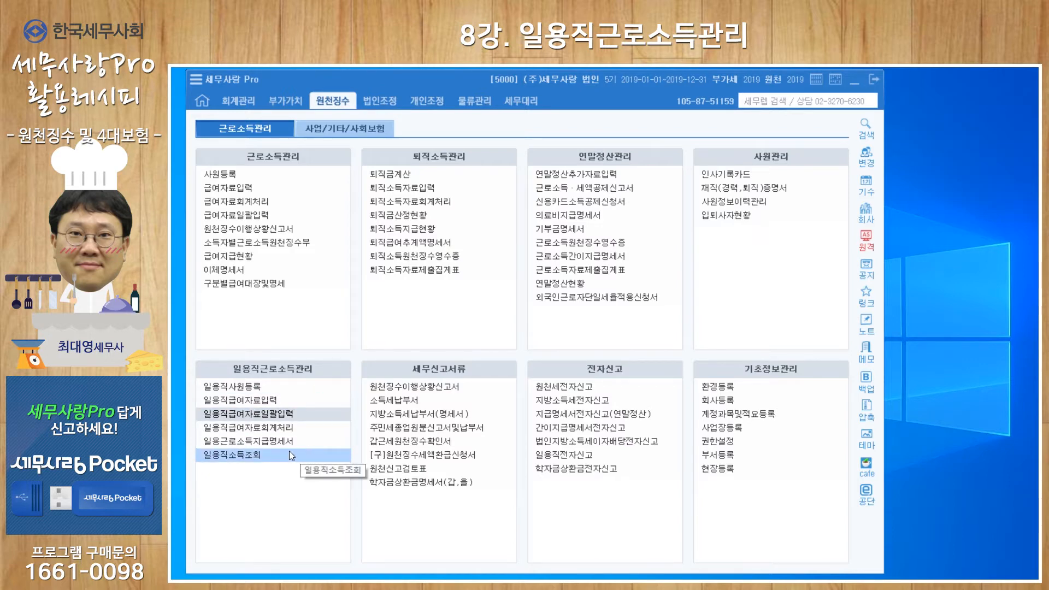
# - Look over the 사업/기타/사회보험 functions and return to the 근로소득관리 functions
pyautogui.click(332, 127)
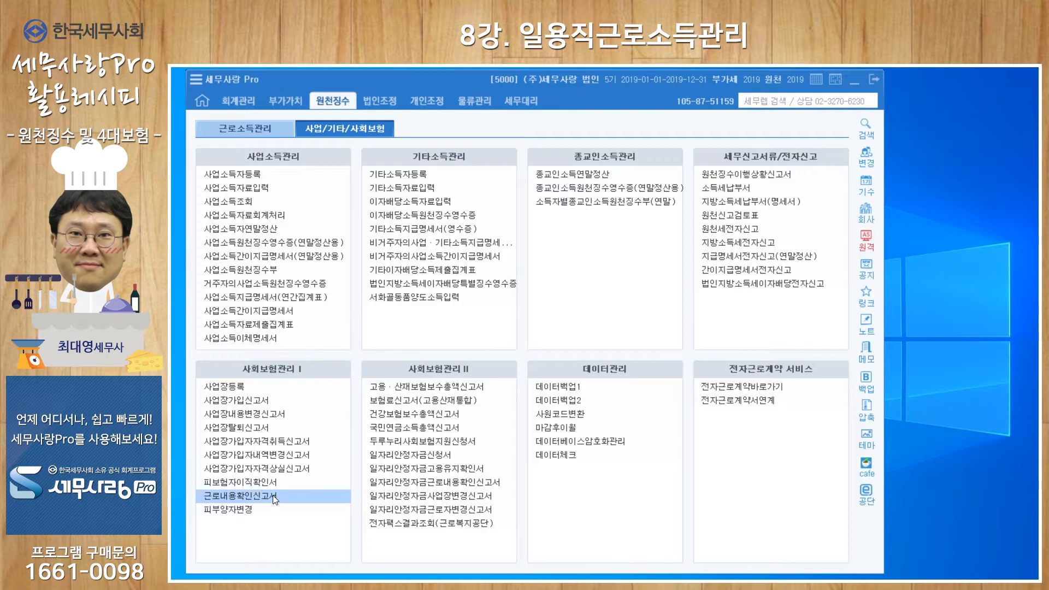
pyautogui.click(245, 127)
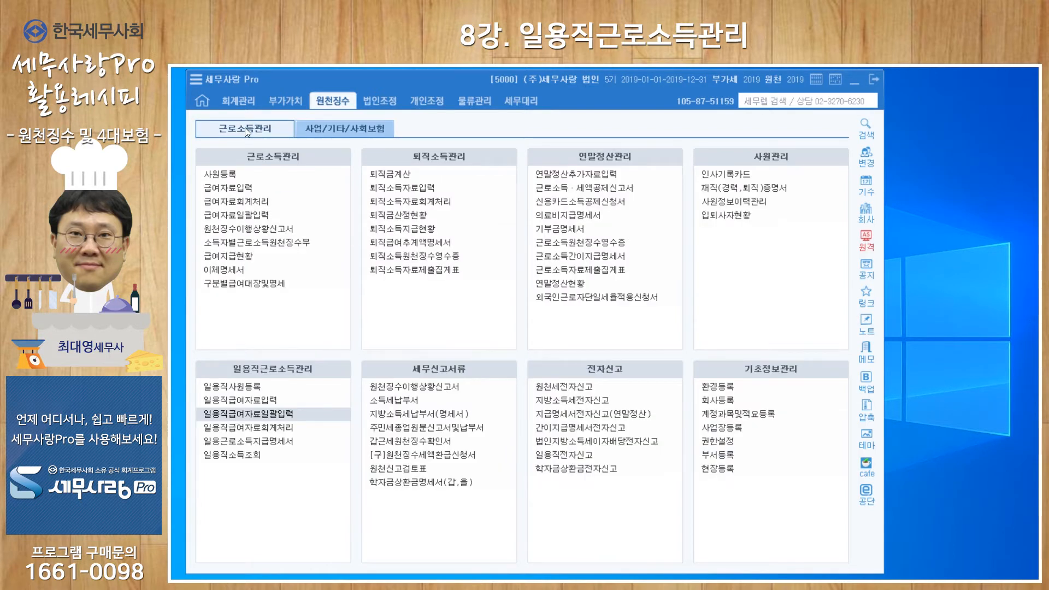
# - Open daily worker registration (일용직사원등록) and browse the three employees' records, ending on the first employee
pyautogui.click(237, 386)
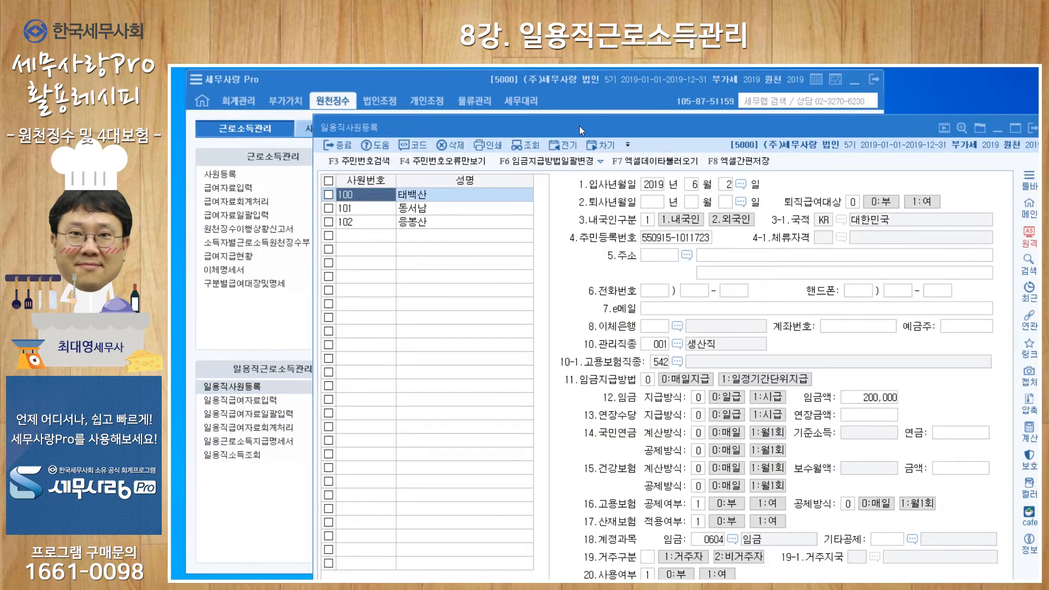
pyautogui.moveTo(579, 127); pyautogui.dragTo(455, 83)
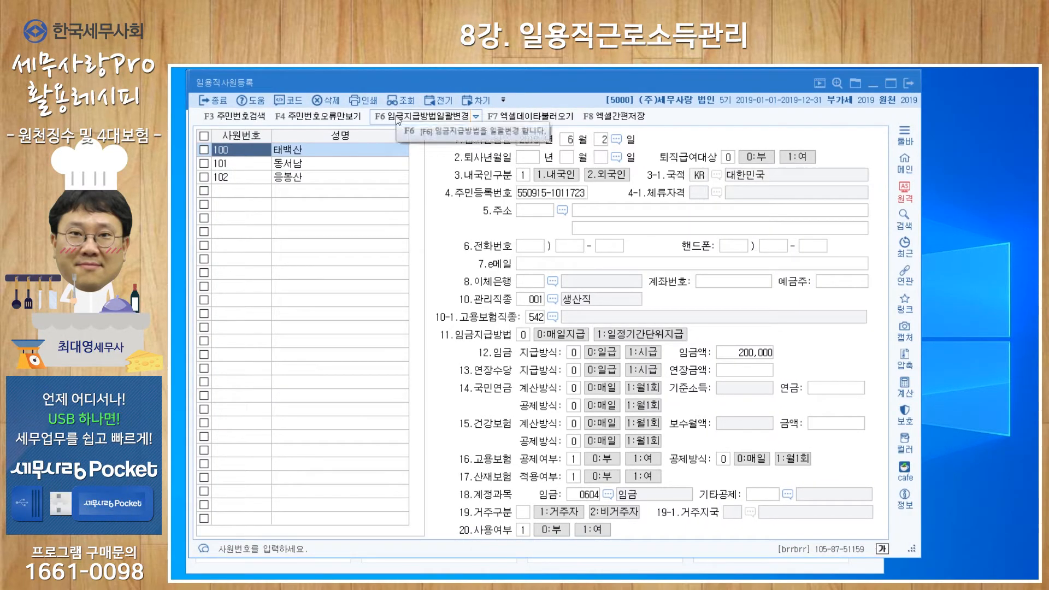
pyautogui.click(227, 163)
pyautogui.click(228, 174)
pyautogui.click(234, 150)
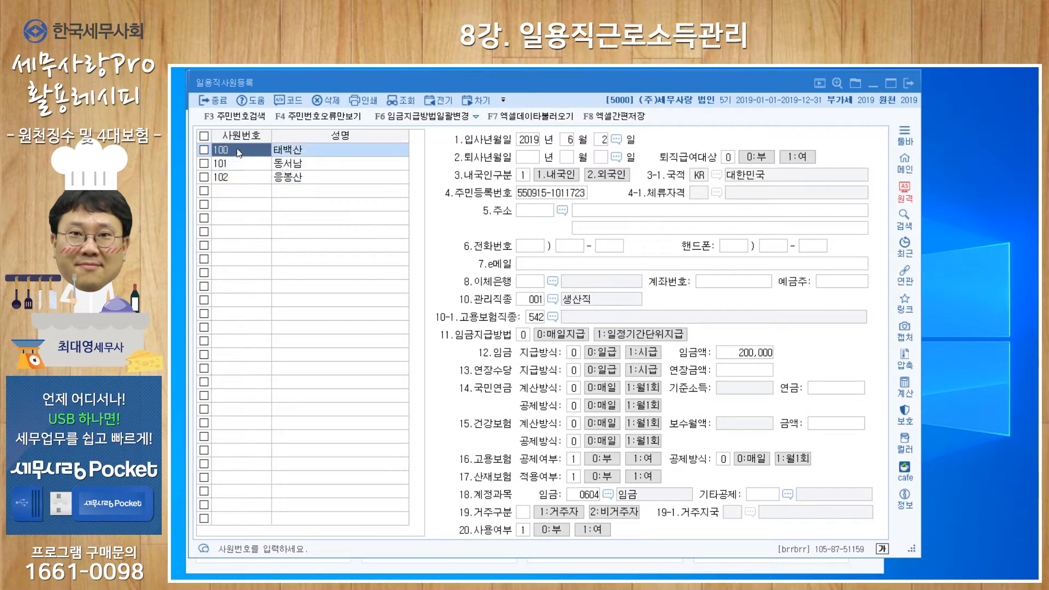
pyautogui.click(302, 153)
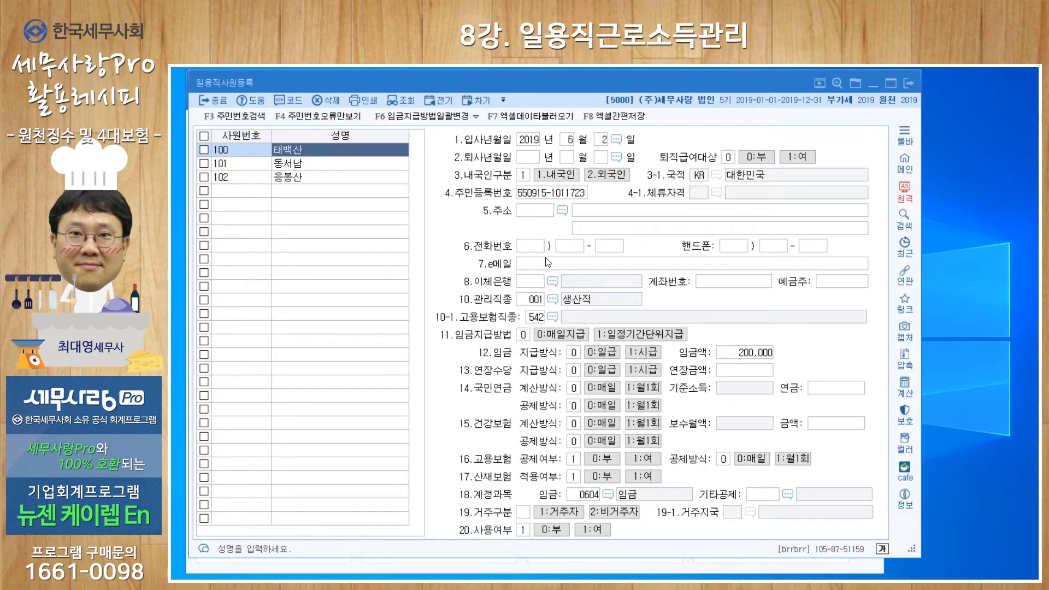
# - Review the first employee's 관리직종 options, daily wage amount and wage account code without changing them
pyautogui.click(553, 300)
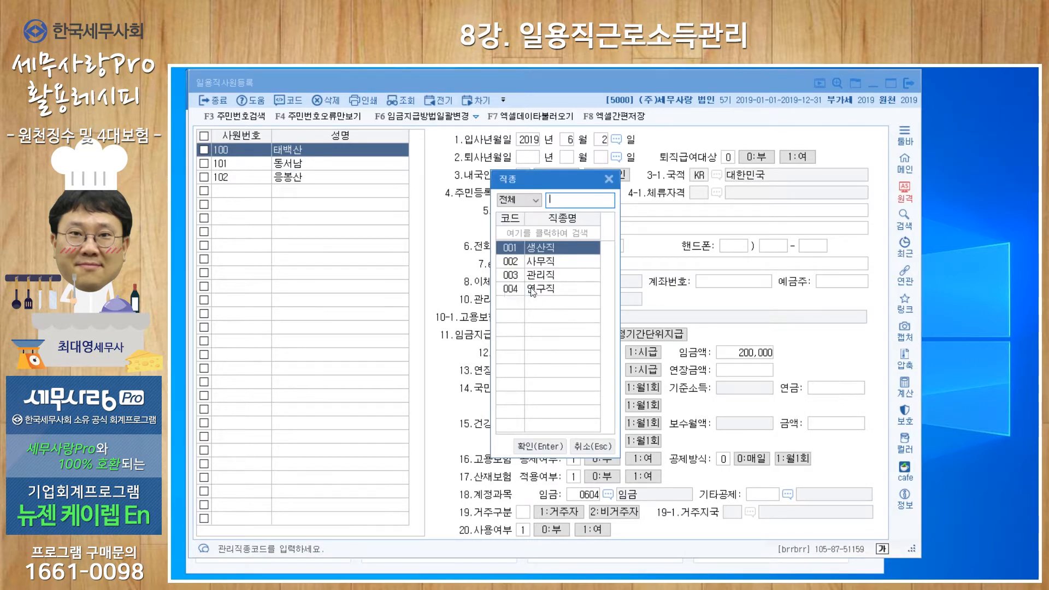
pyautogui.click(609, 179)
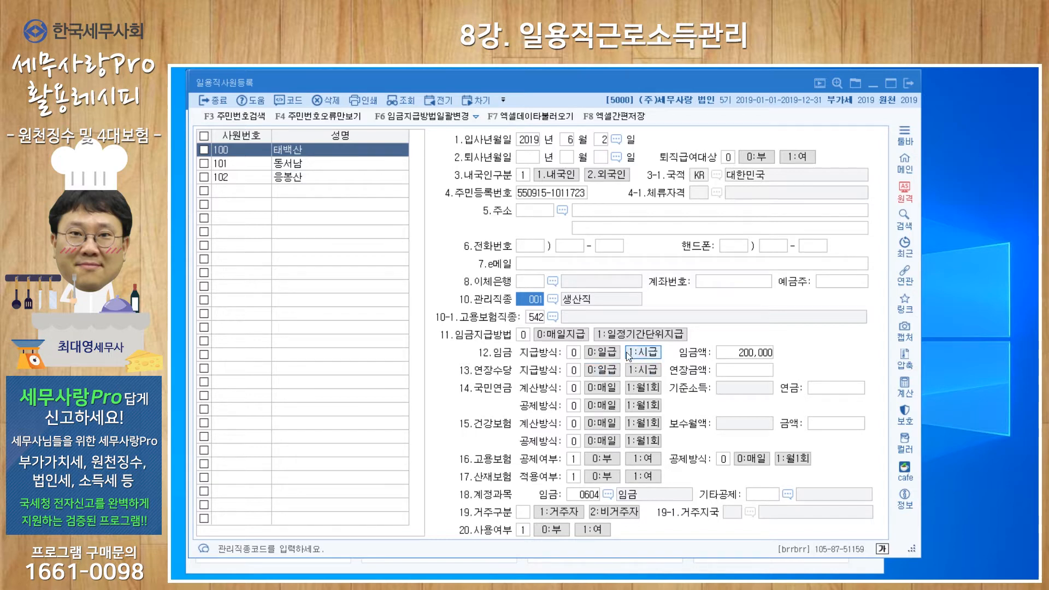
pyautogui.click(734, 353)
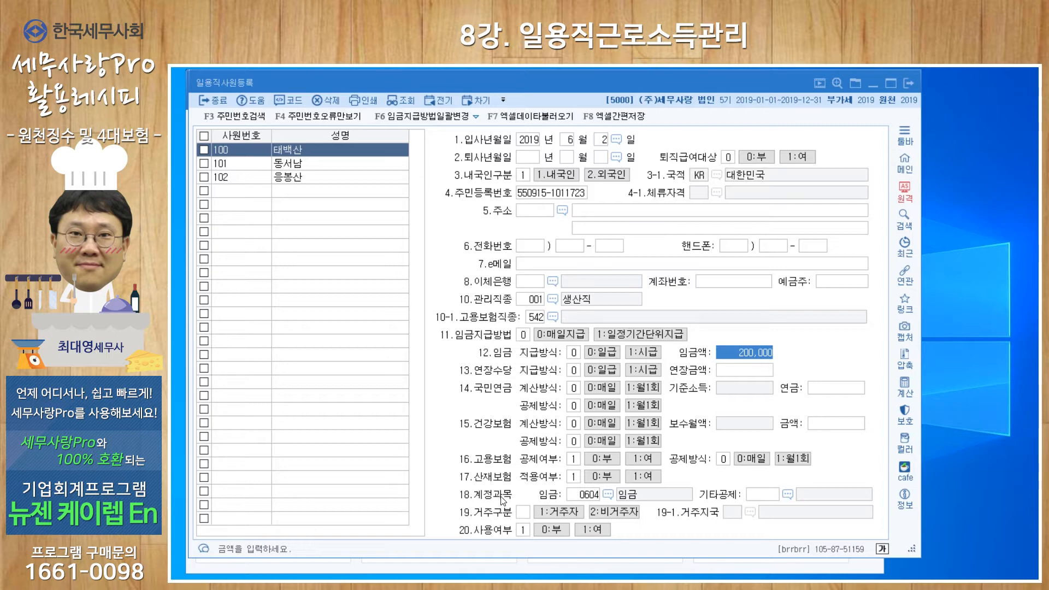
pyautogui.click(586, 496)
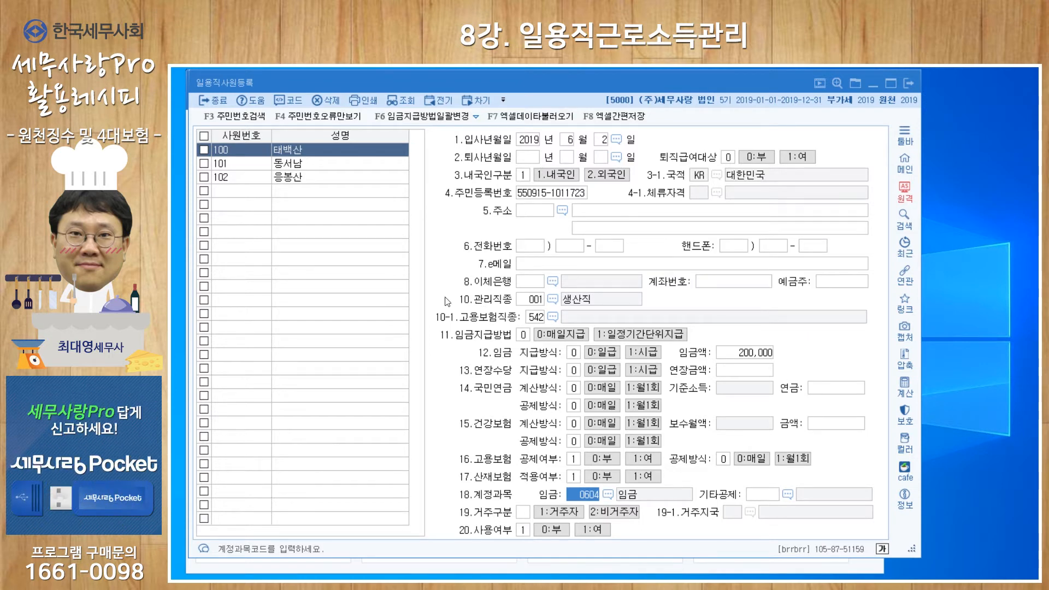
# - Mark the first two employees, view the available bulk-change commands (일괄변경), and unmark both employees
pyautogui.click(476, 117)
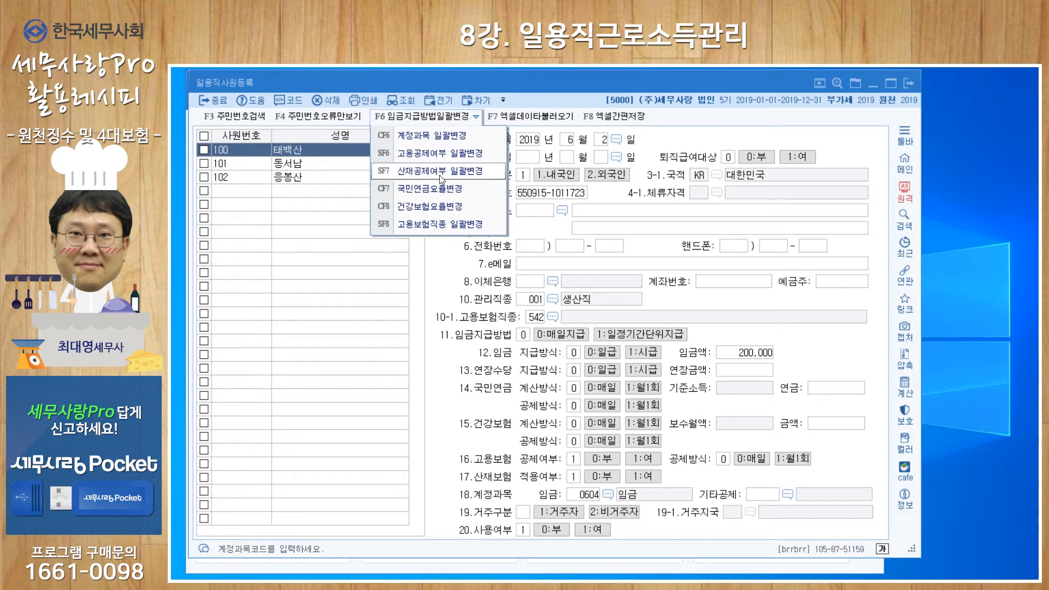
pyautogui.click(204, 153)
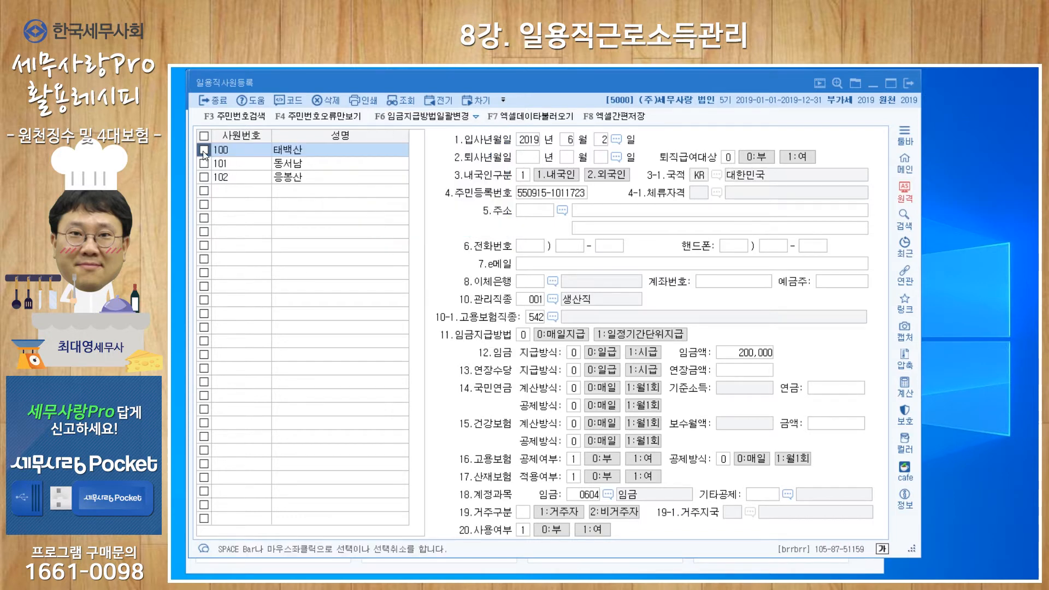
pyautogui.click(204, 163)
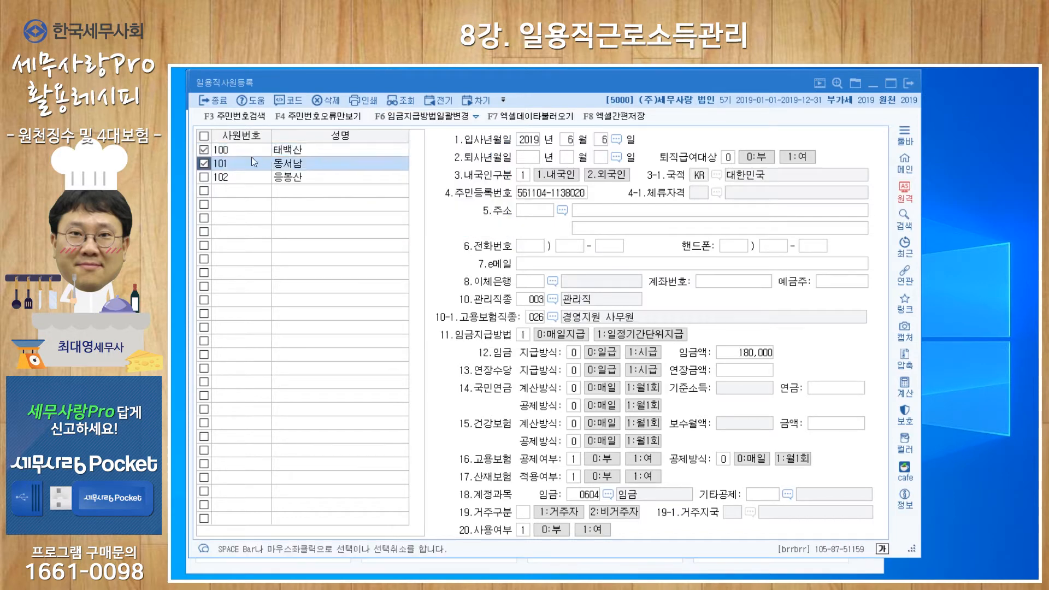
pyautogui.click(476, 117)
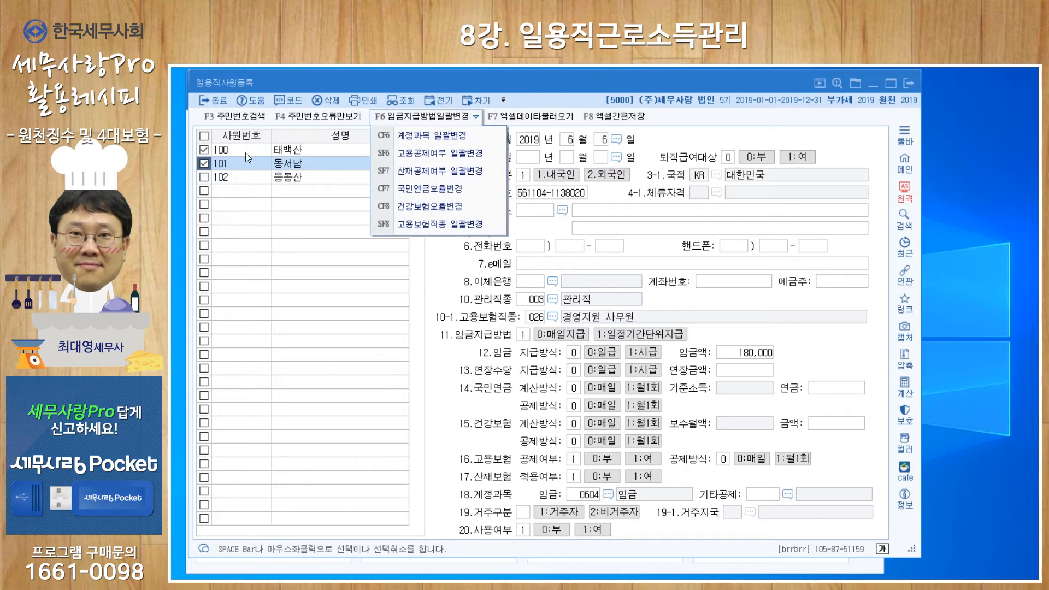
pyautogui.click(449, 121)
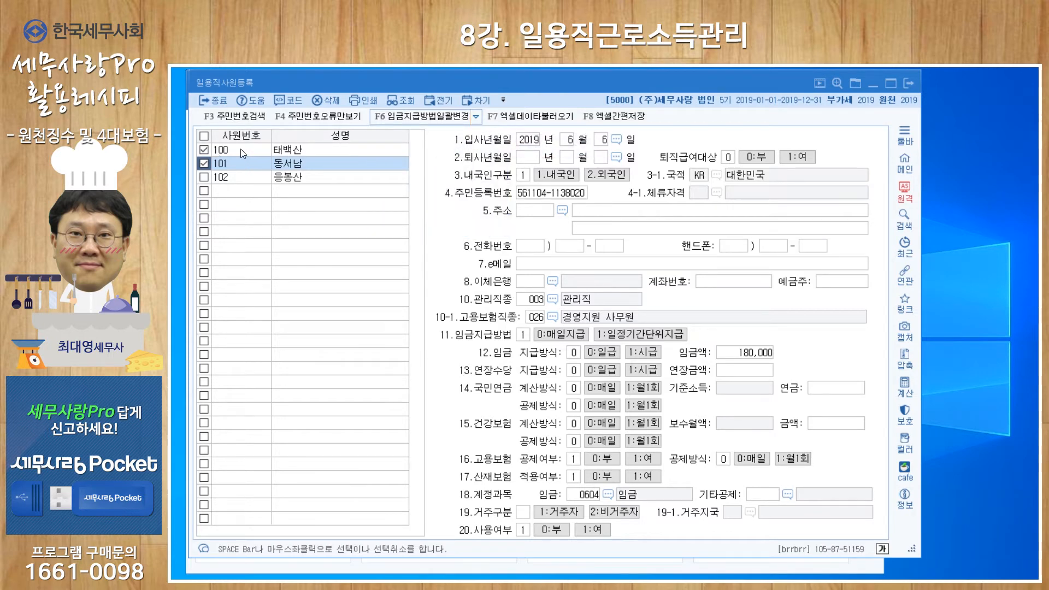
pyautogui.click(204, 149)
pyautogui.click(204, 164)
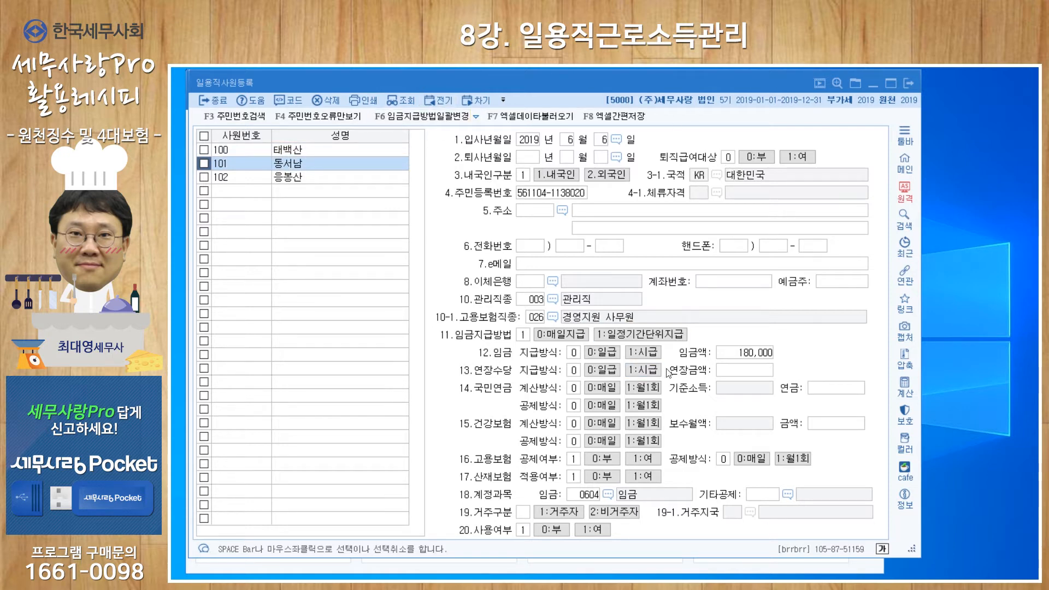
# - Open daily worker payroll entry (일용직급여자료입력) and load the data for attribution and payment month 2019-06
pyautogui.click(686, 566)
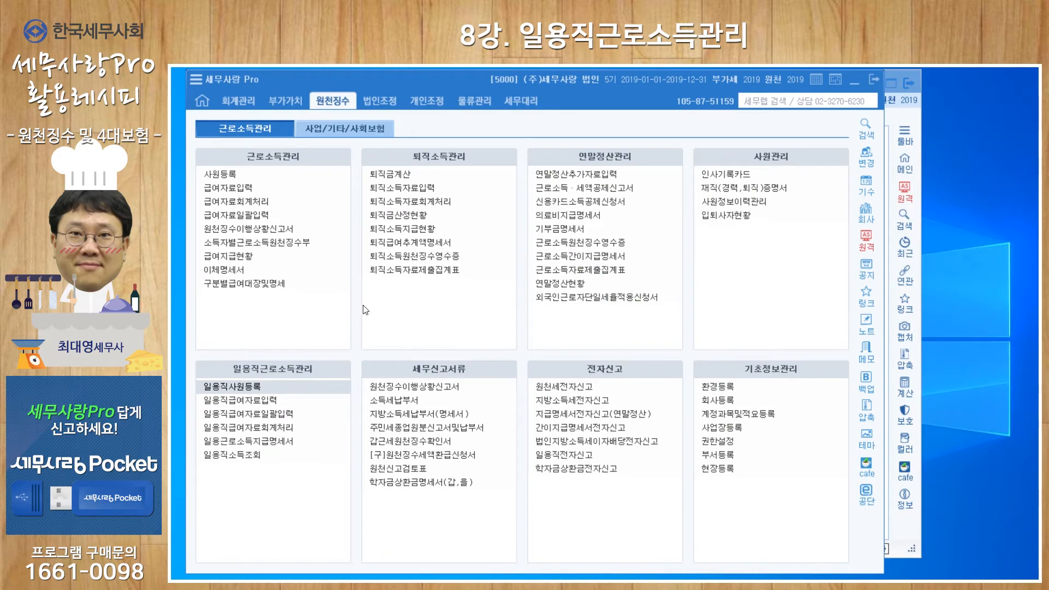
pyautogui.click(249, 401)
pyautogui.moveTo(438, 140); pyautogui.dragTo(392, 83)
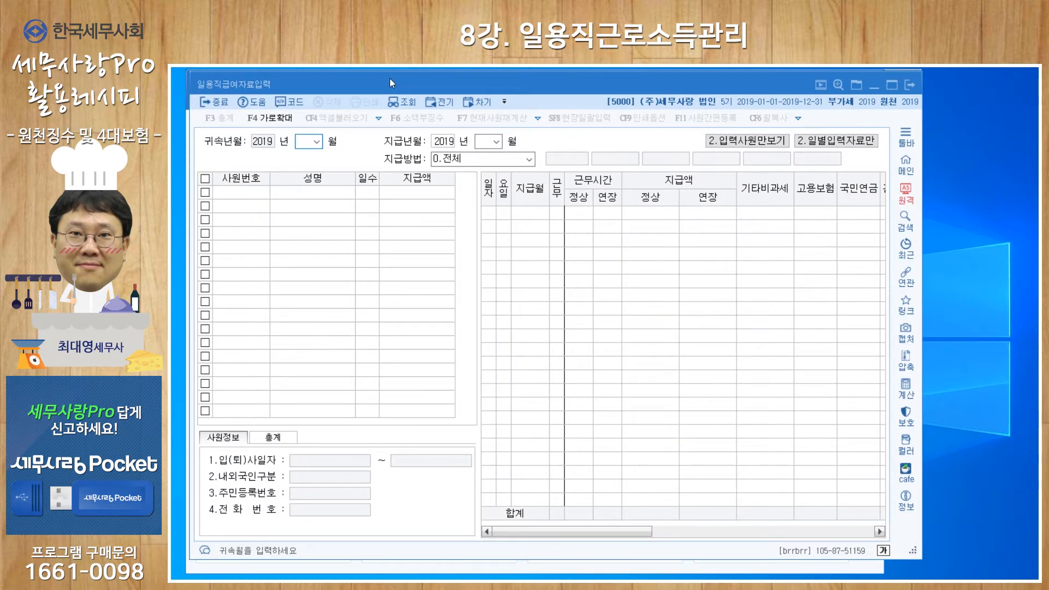
pyautogui.write('06')
pyautogui.press('Return')
pyautogui.press('Return')
pyautogui.press('Return')
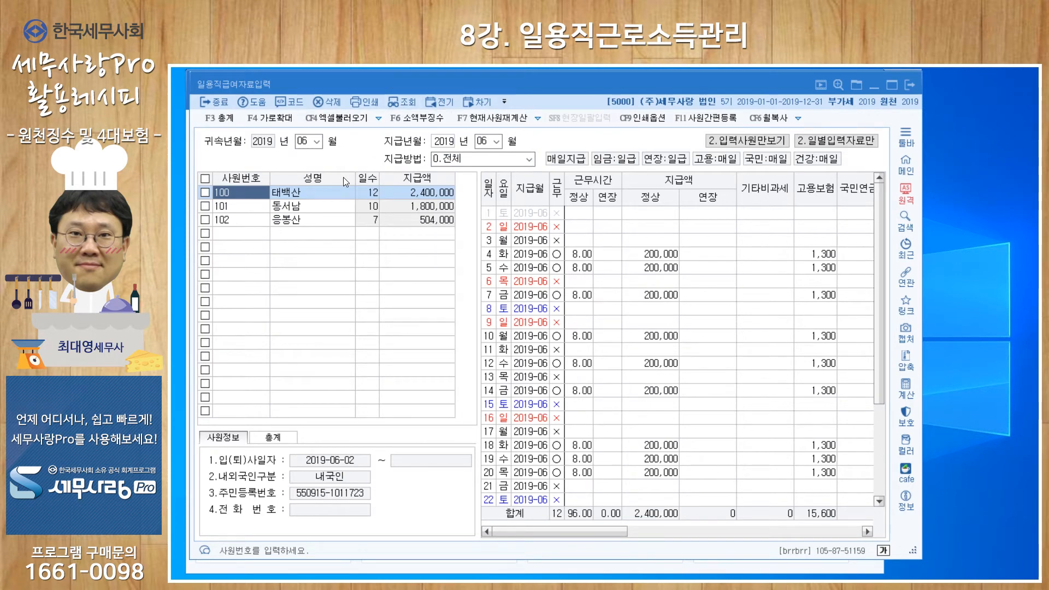
# - Look through the June payroll details of the second and third employees and return to the first employee
pyautogui.click(295, 209)
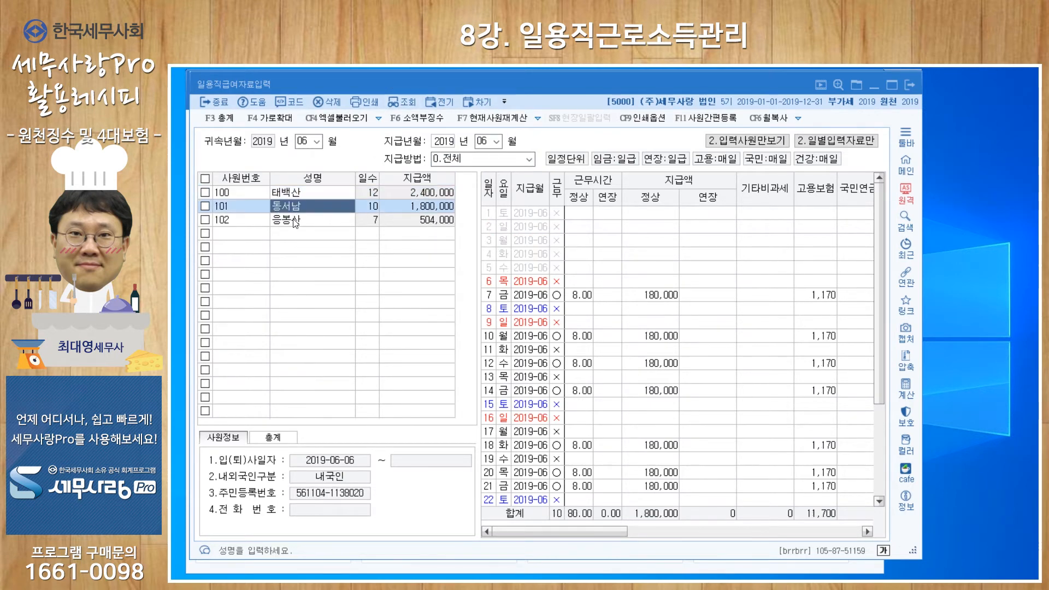
pyautogui.click(293, 221)
pyautogui.click(293, 194)
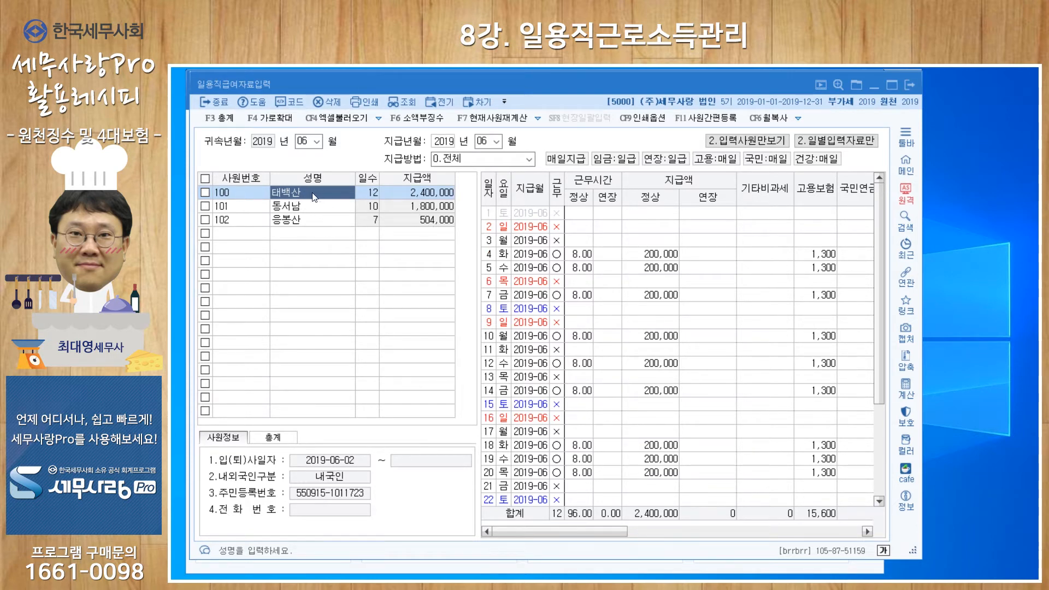
# - Mark June 3 as a worked day for the first employee and review the income tax and net pay columns
pyautogui.click(556, 243)
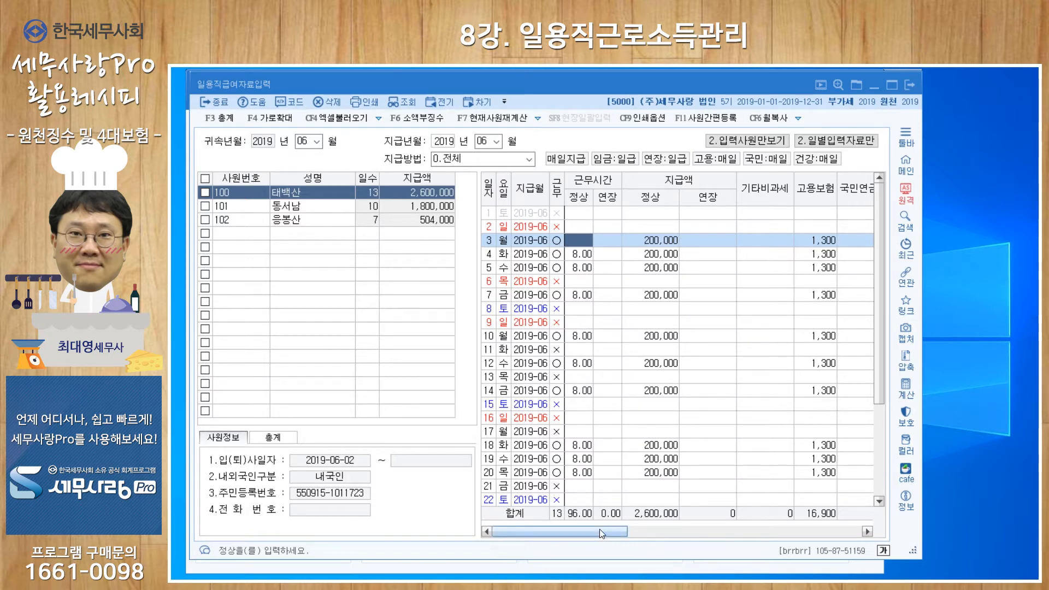
pyautogui.click(637, 530)
pyautogui.moveTo(756, 549); pyautogui.dragTo(846, 552)
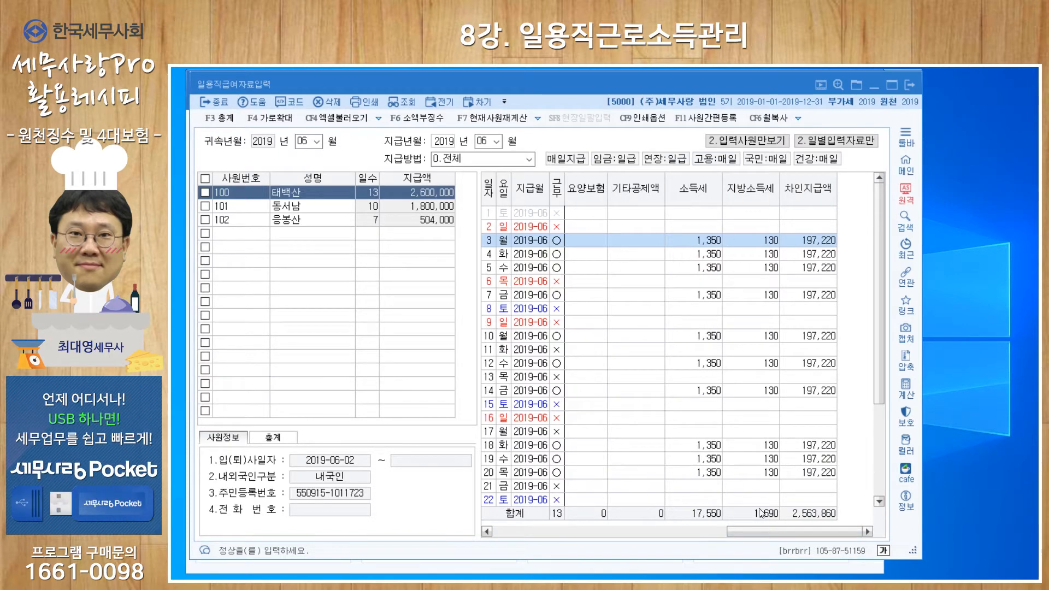
pyautogui.click(723, 531)
pyautogui.moveTo(724, 527); pyautogui.dragTo(607, 528)
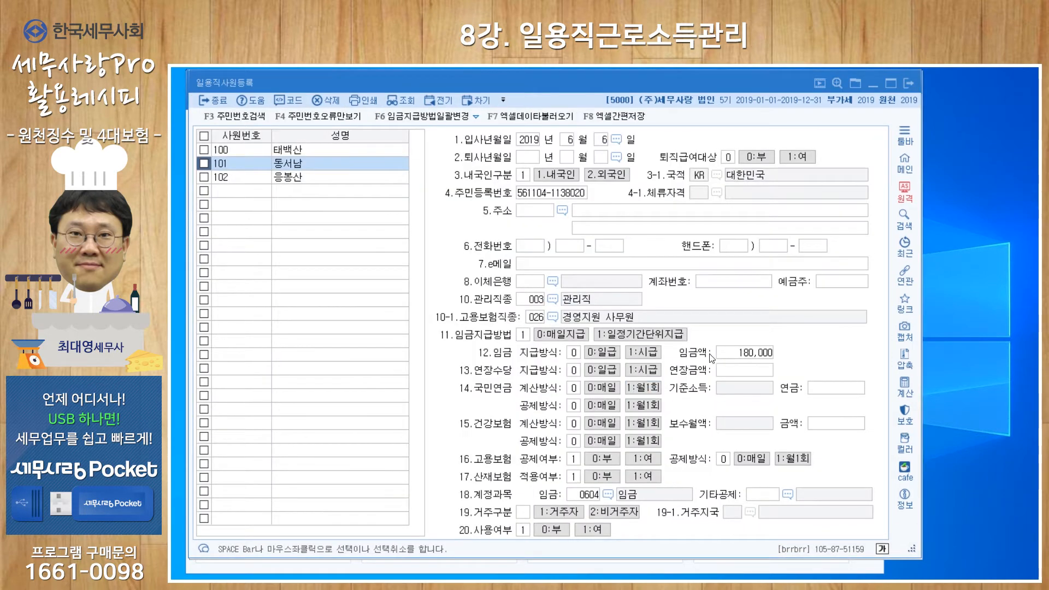
# - Check the first employee's registered wage in 일용직사원등록 and clear the June 3 work mark in the payroll entry
pyautogui.click(310, 149)
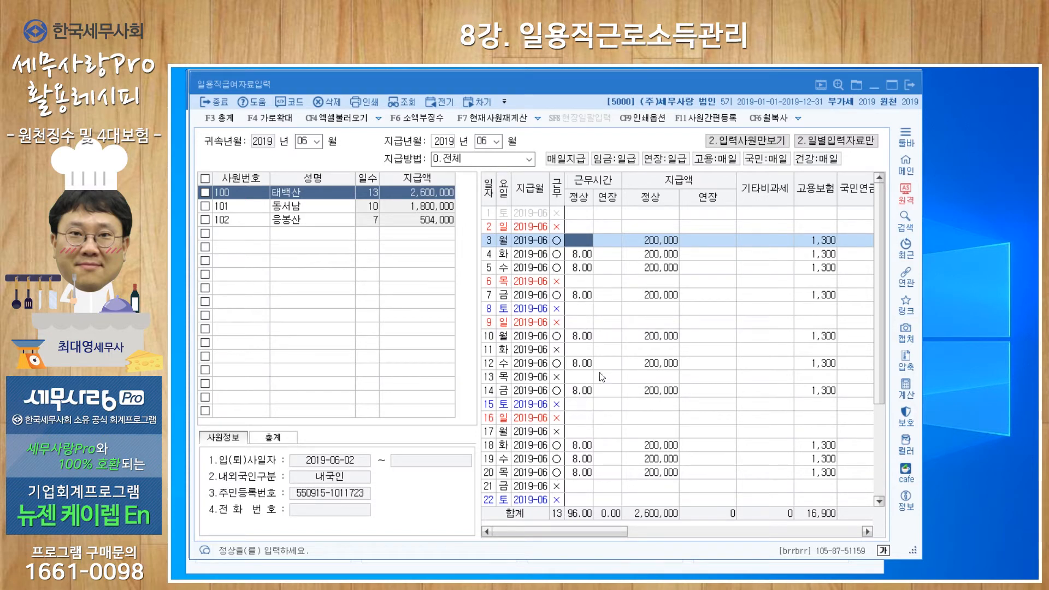
pyautogui.press('Return')
pyautogui.click(614, 240)
pyautogui.click(582, 239)
pyautogui.click(555, 240)
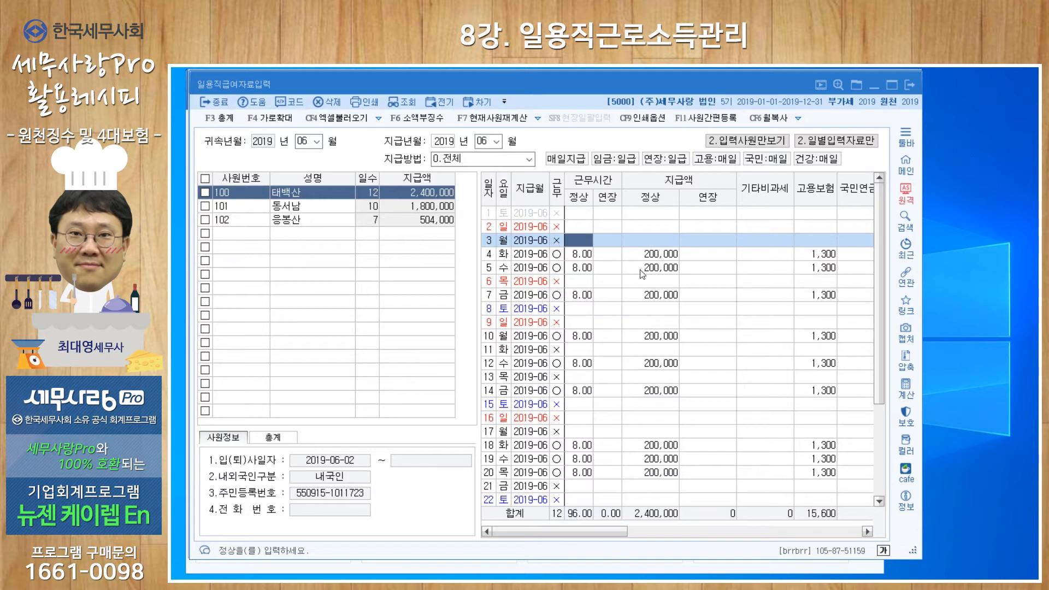
# - Examine the second employee's June 7 pay along with the income tax, local income tax and net pay columns
pyautogui.click(294, 208)
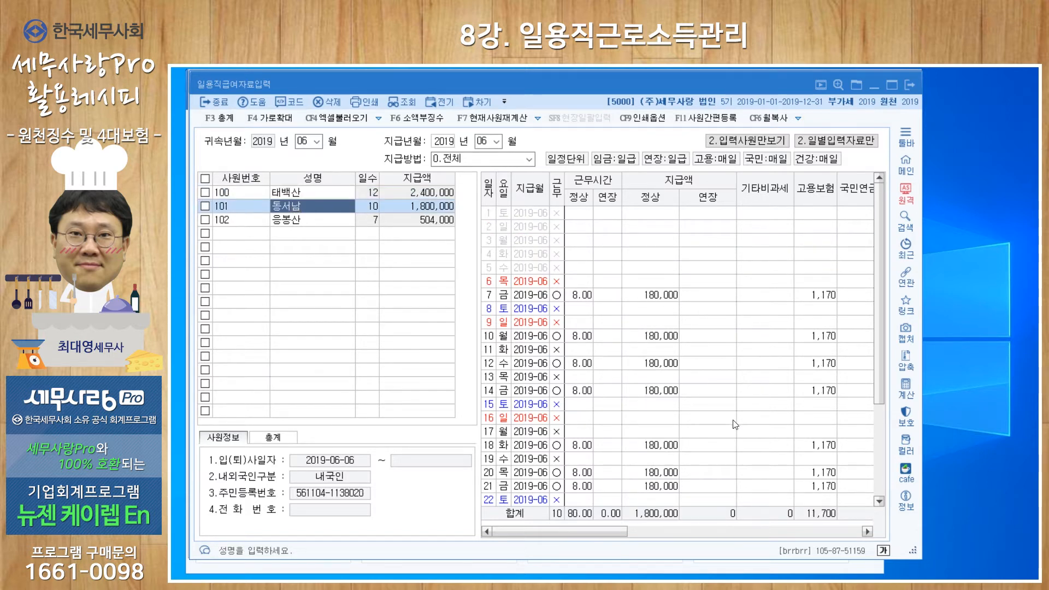
pyautogui.click(645, 298)
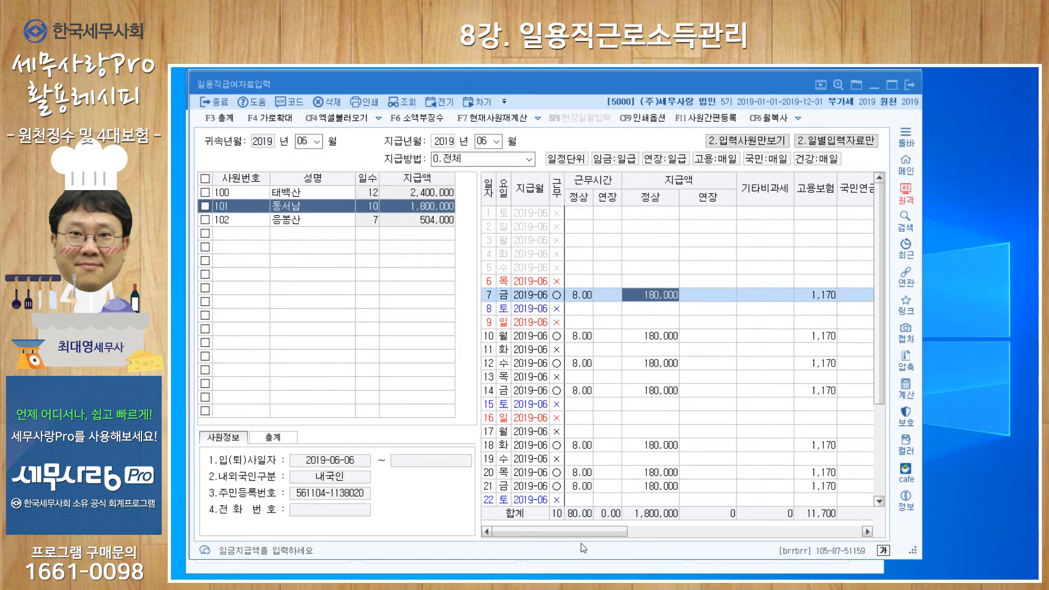
pyautogui.moveTo(594, 533); pyautogui.dragTo(847, 540)
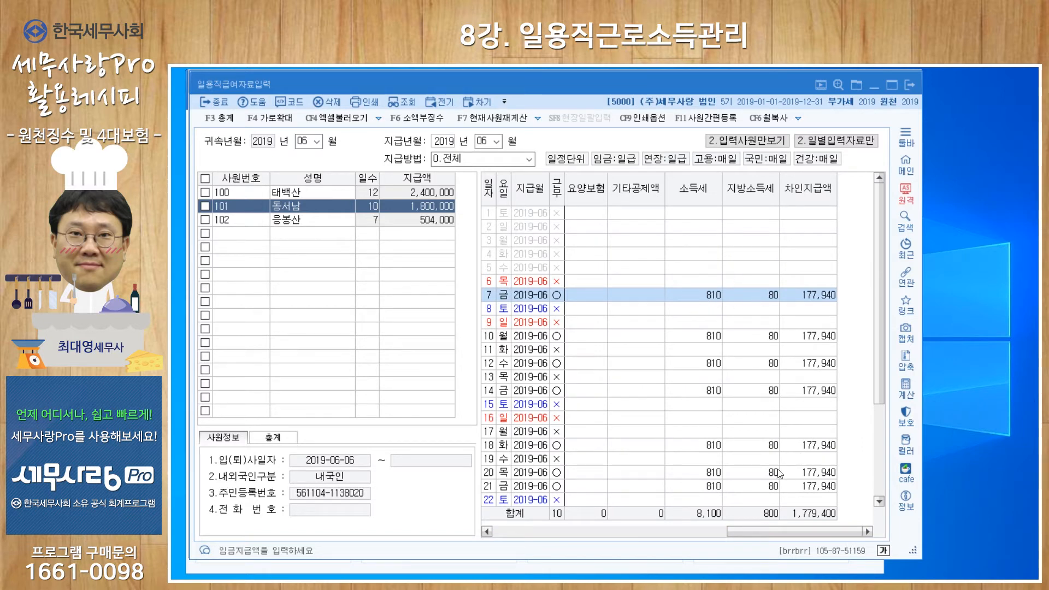
pyautogui.moveTo(742, 530); pyautogui.dragTo(524, 527)
# - Check the second employee's wage payment method (임금지급방법) in 일용직사원등록 and return to the main window
pyautogui.hotkey('alt', 'Tab')
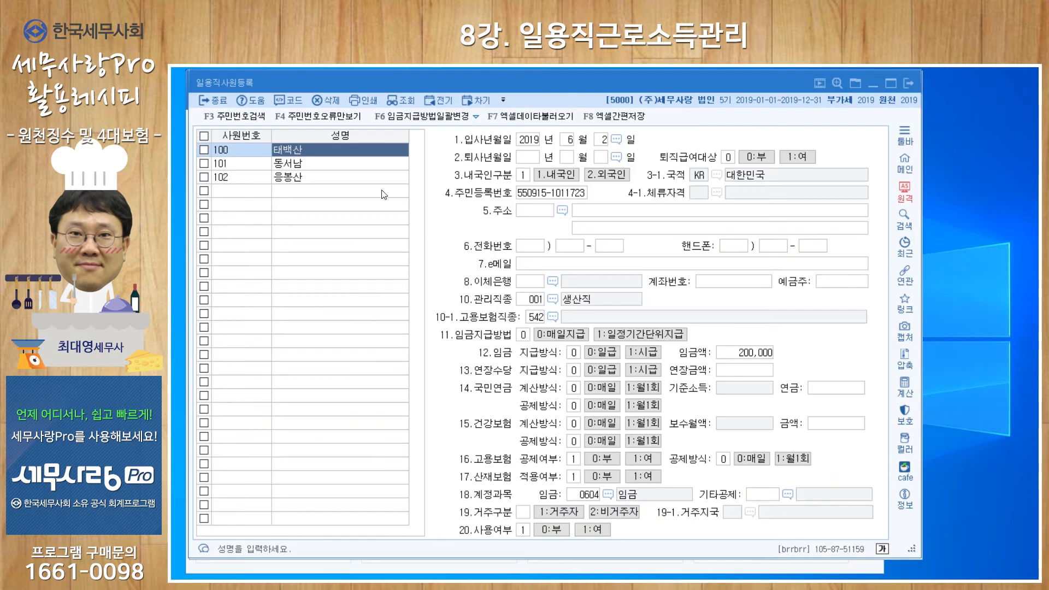
pyautogui.click(311, 167)
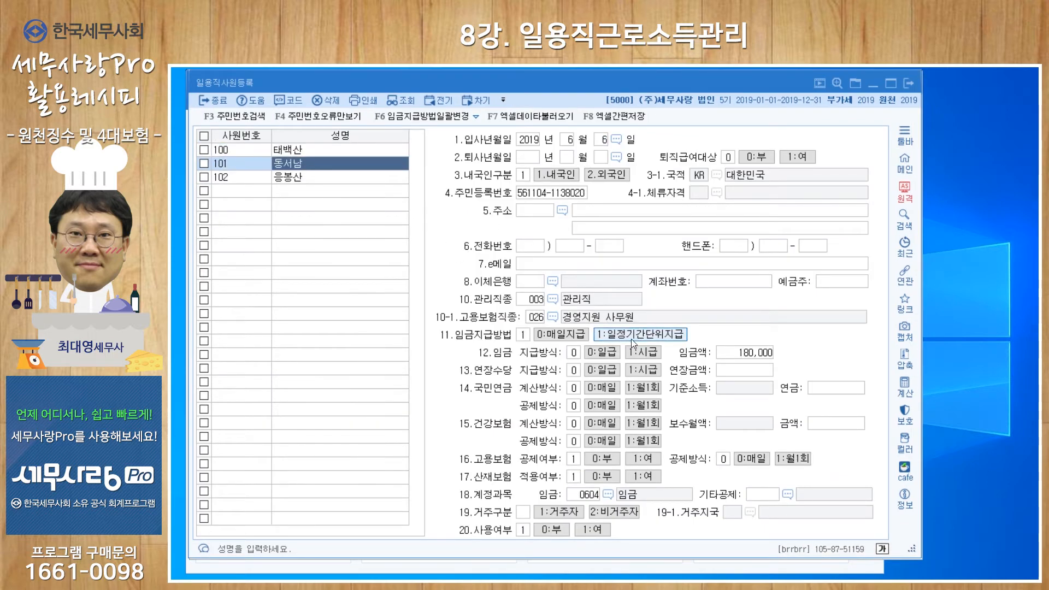
pyautogui.click(646, 565)
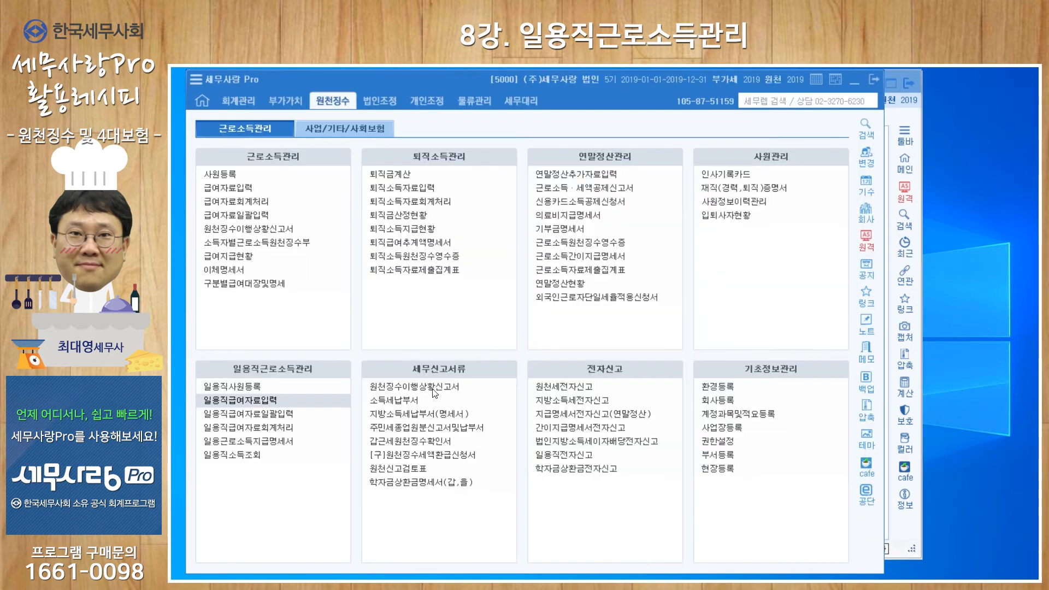
# - Reopen 일용직급여자료입력 and examine the second employee's income tax and local income tax across the June workdays
pyautogui.click(240, 401)
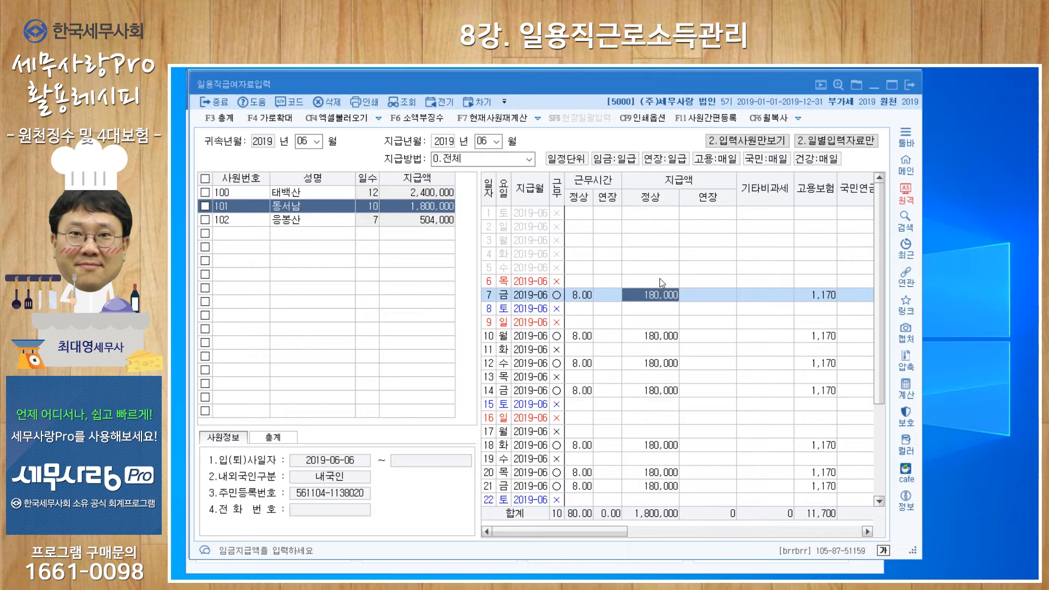
pyautogui.moveTo(618, 532); pyautogui.dragTo(849, 540)
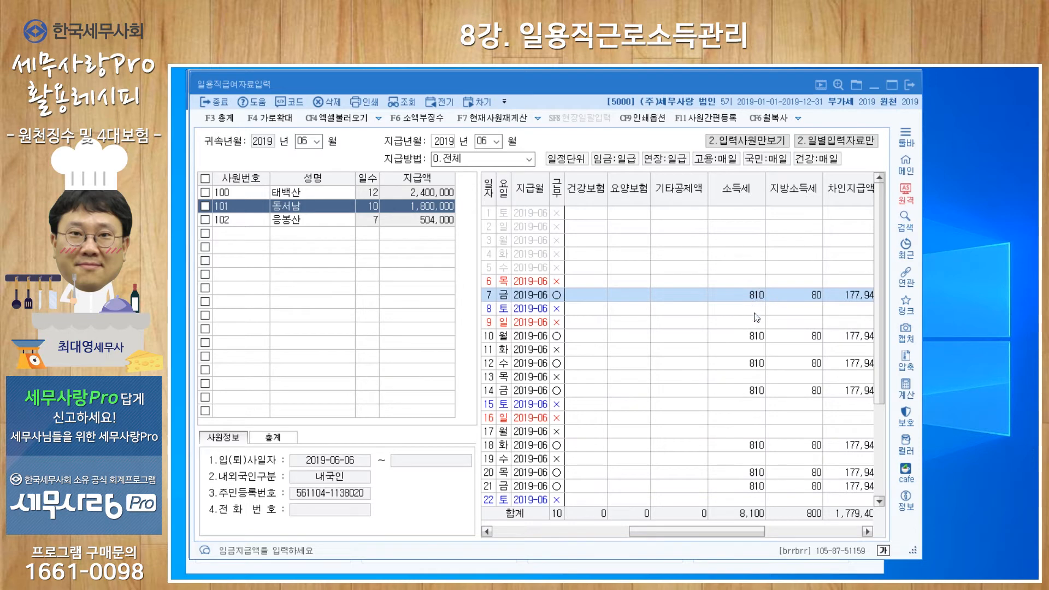
pyautogui.moveTo(874, 348); pyautogui.dragTo(870, 451)
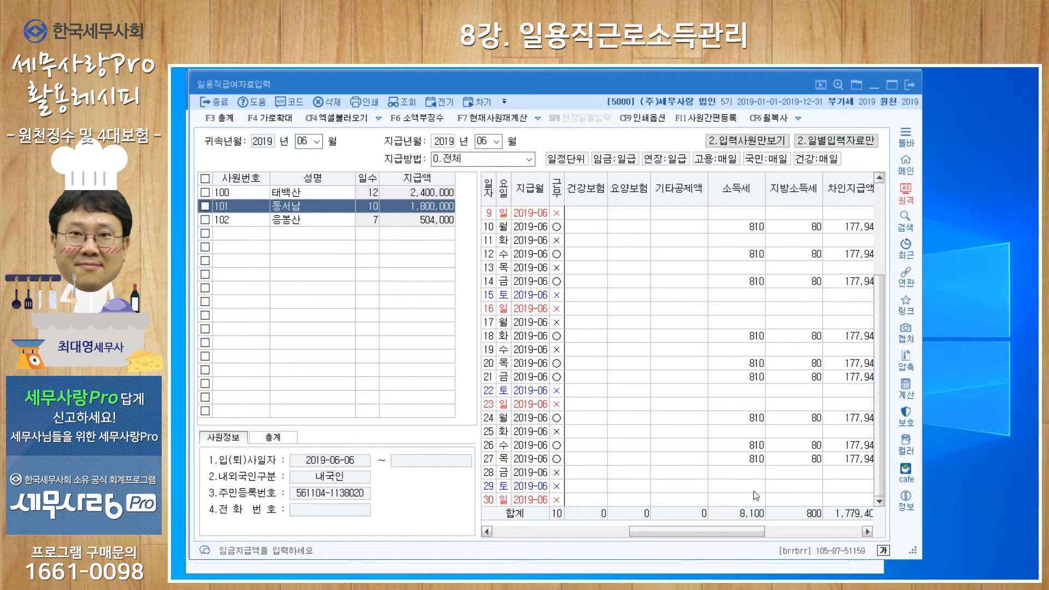
pyautogui.moveTo(719, 532); pyautogui.dragTo(558, 529)
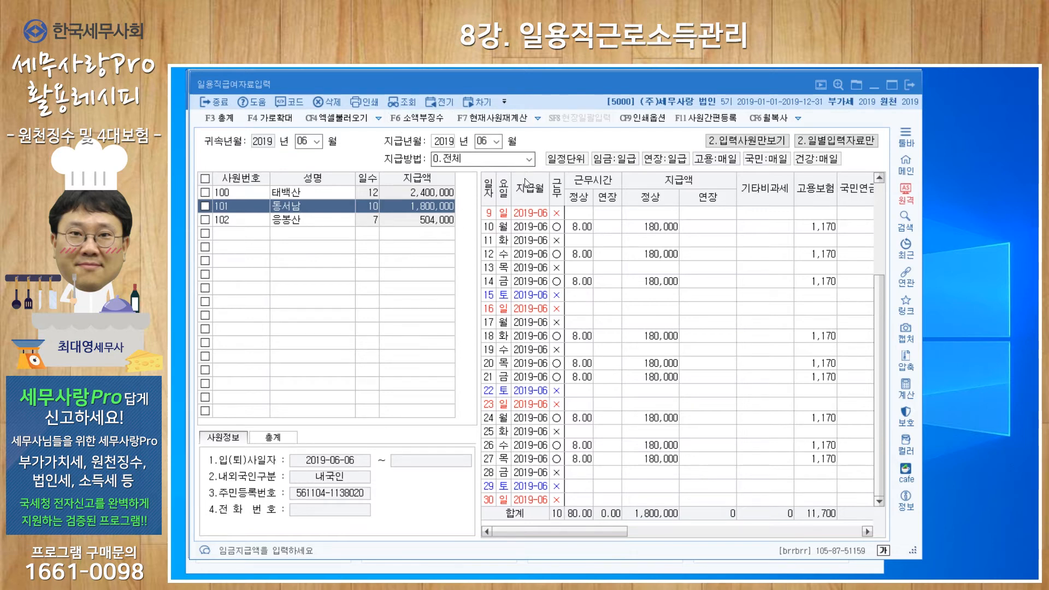
# - View the payroll list filtered by 매일지급 and by 일정기간단위지급, finishing with the payment method set to 전체
pyautogui.click(529, 159)
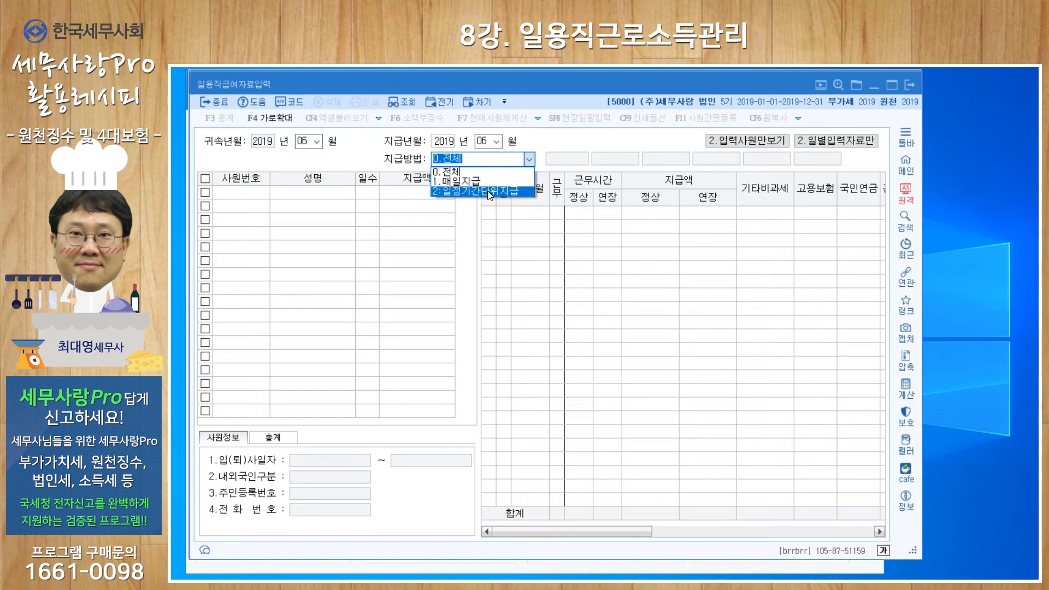
pyautogui.click(466, 185)
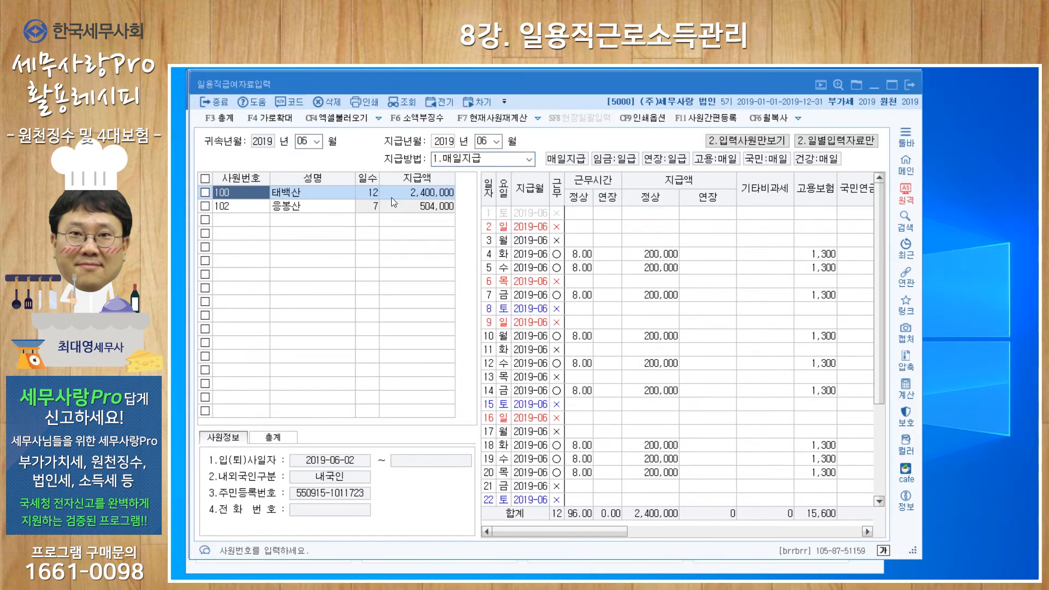
pyautogui.click(530, 161)
pyautogui.click(480, 195)
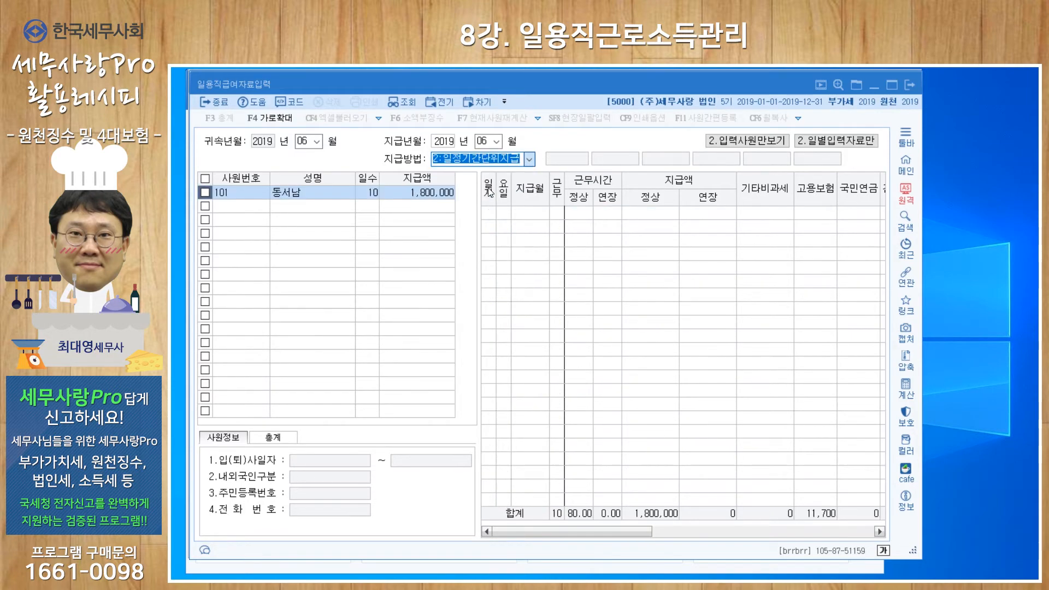
pyautogui.click(527, 160)
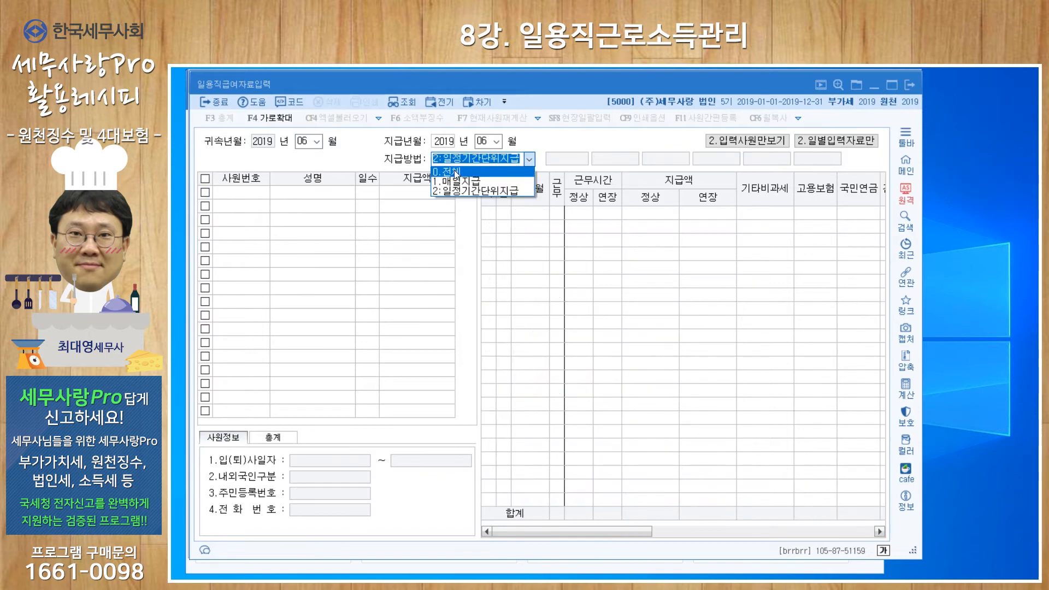
pyautogui.click(460, 175)
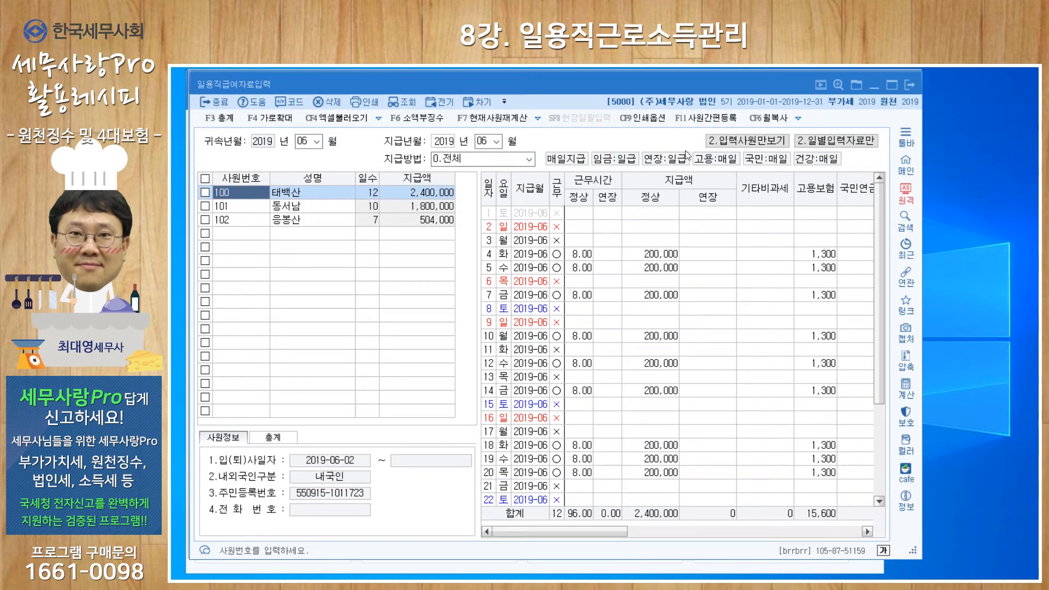
# - Switch the list between entered employees and all employees, and look at the 일용직사원등록(간편등록) form without registering anyone
pyautogui.click(744, 144)
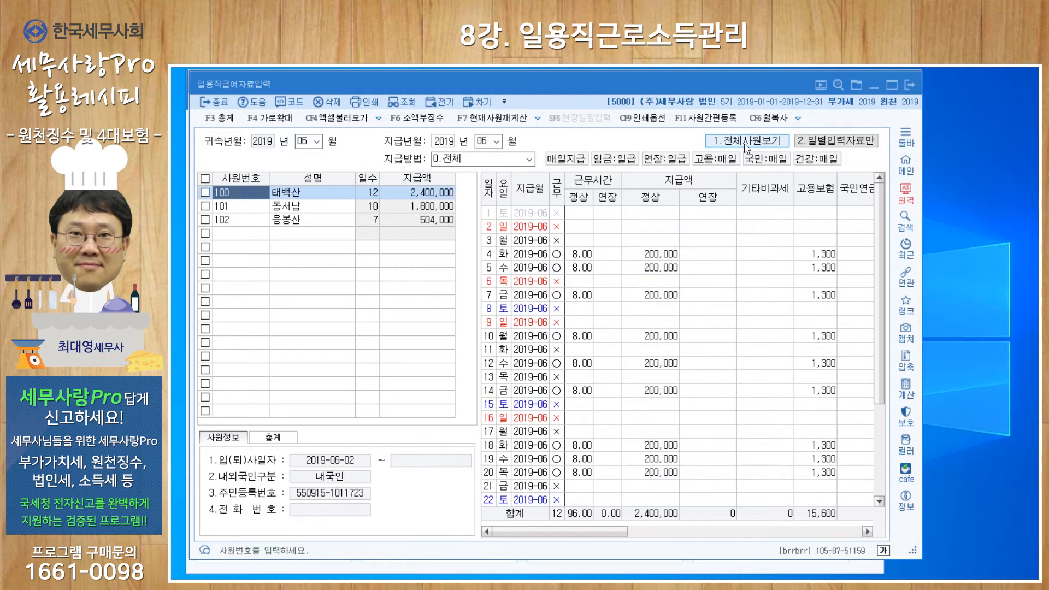
pyautogui.click(774, 140)
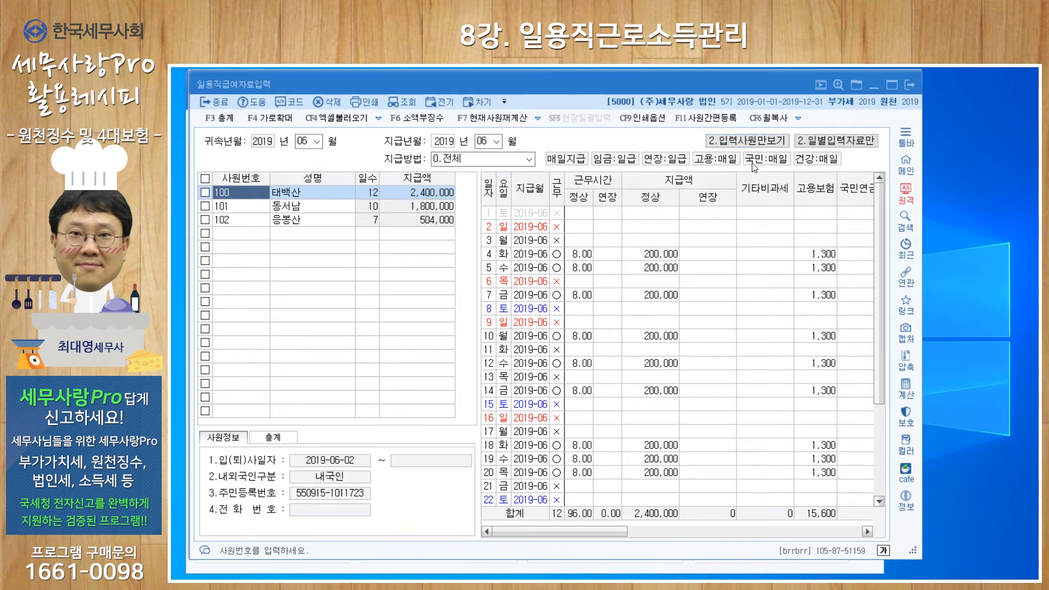
pyautogui.click(711, 125)
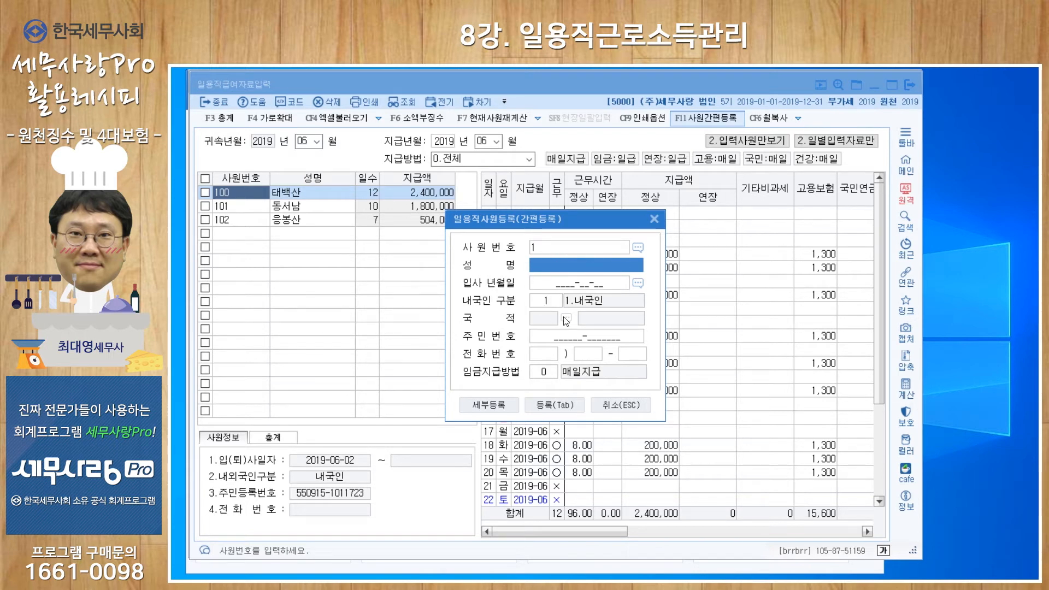
pyautogui.click(654, 218)
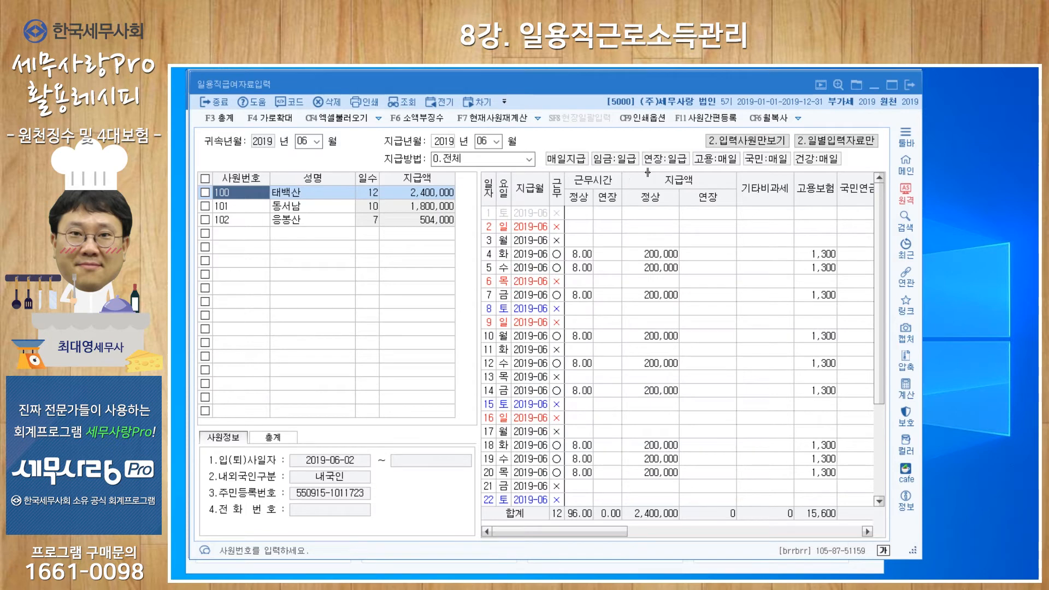
# - Look at the 월단위 복사 options without copying, and close the payroll entry and employee registration windows
pyautogui.hotkey('ctrl', 'F6')
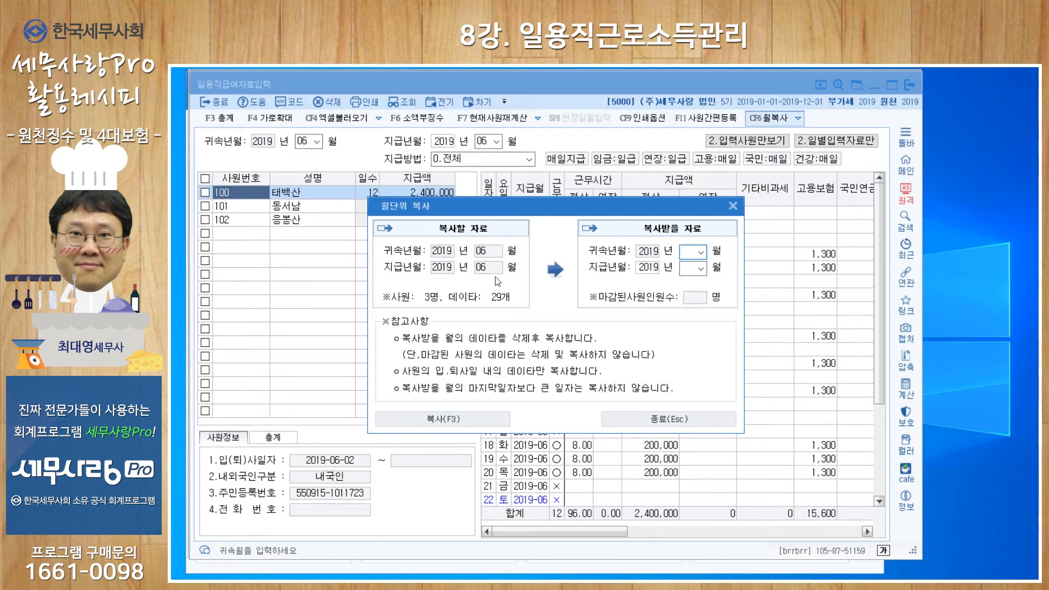
pyautogui.click(732, 205)
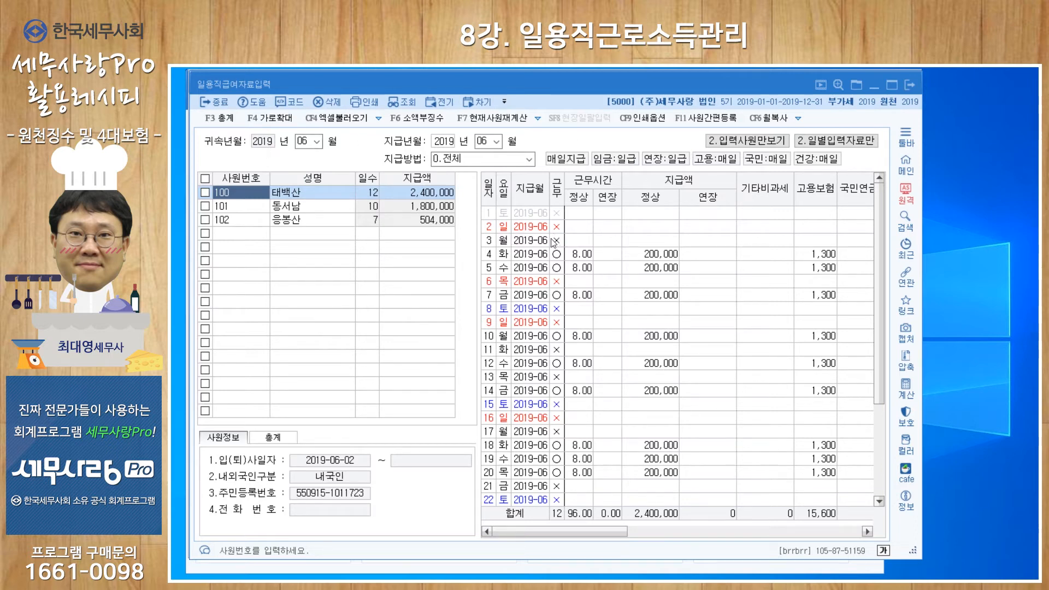
pyautogui.click(907, 86)
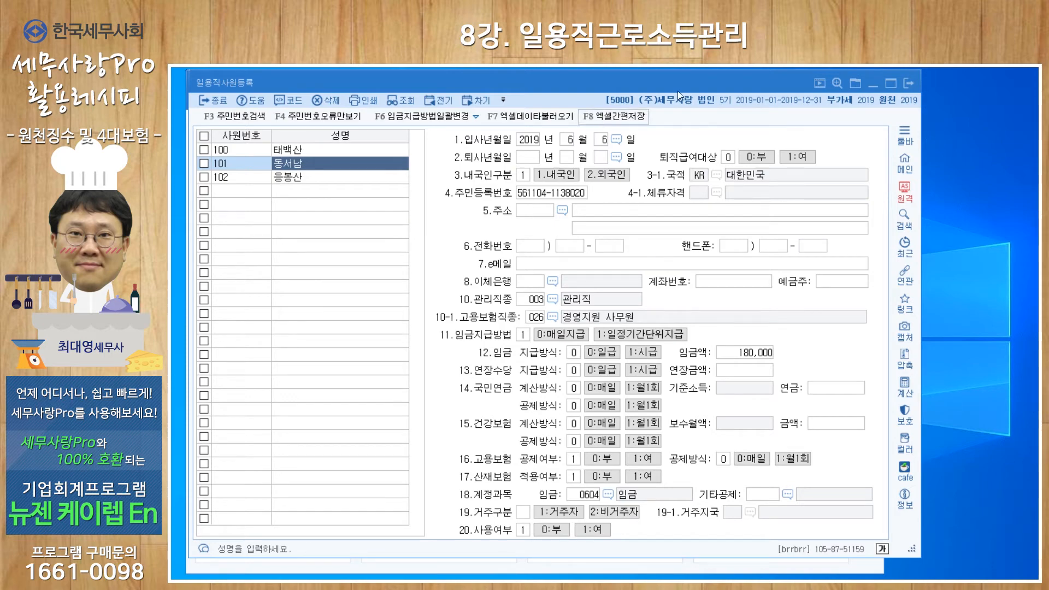
pyautogui.click(907, 85)
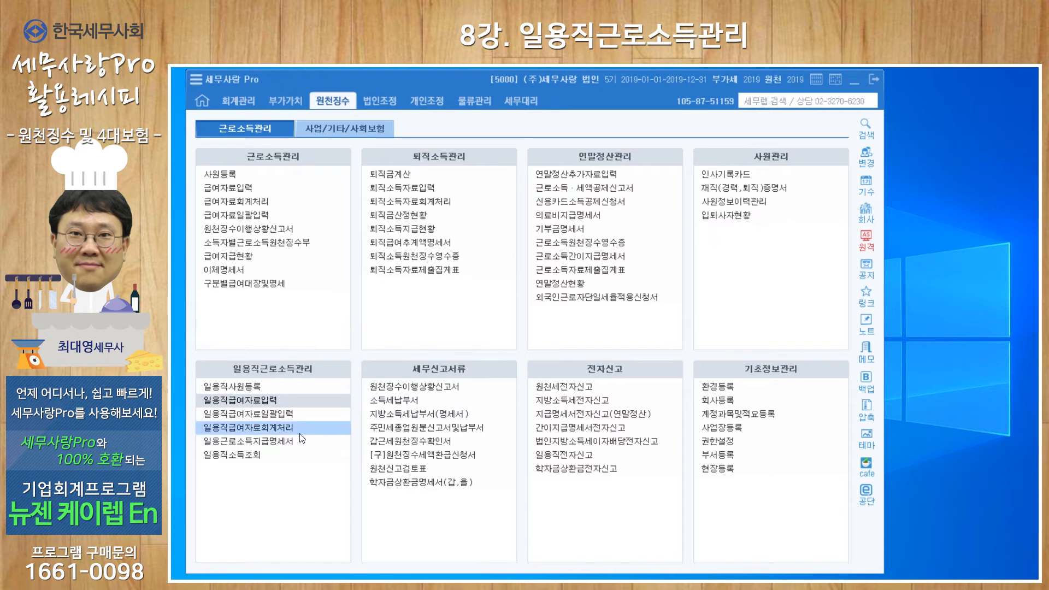
# - Review the 일용근로소득지급명세서 for payment quarter 2/4분기(4월-6월) and close it
pyautogui.click(278, 440)
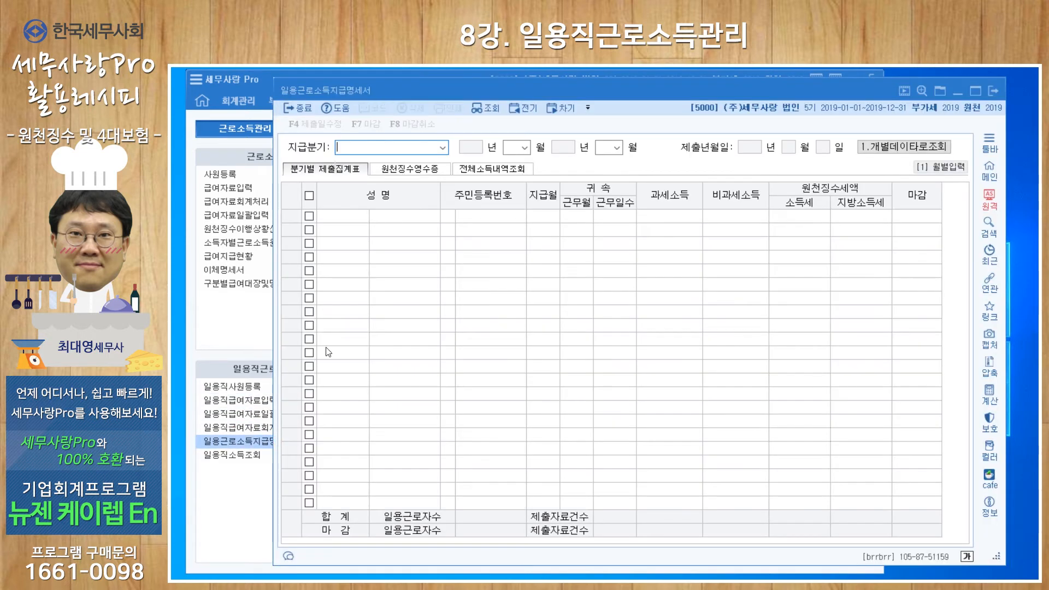
pyautogui.click(443, 147)
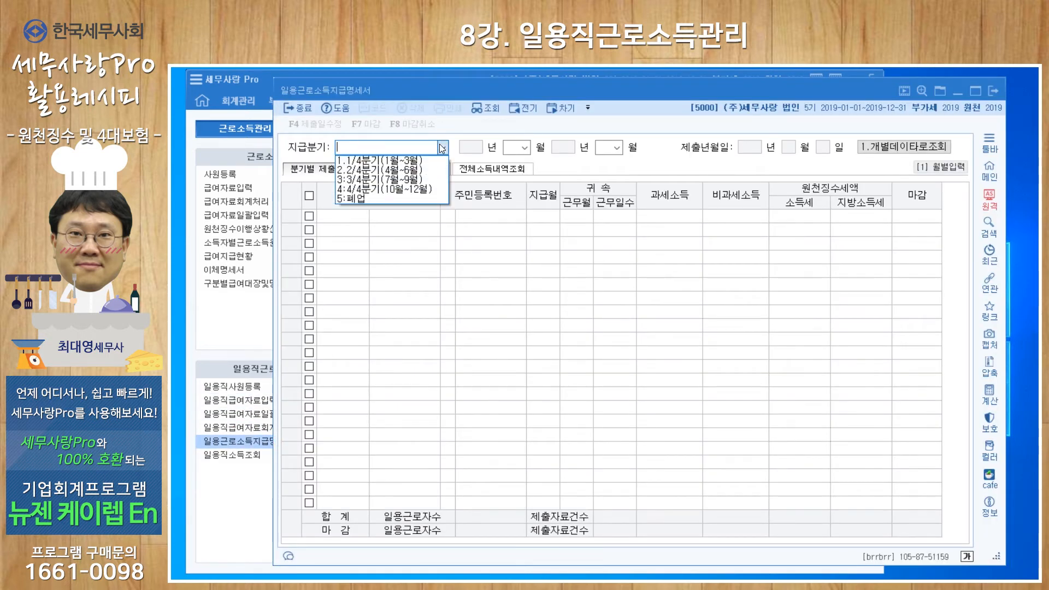
pyautogui.click(385, 170)
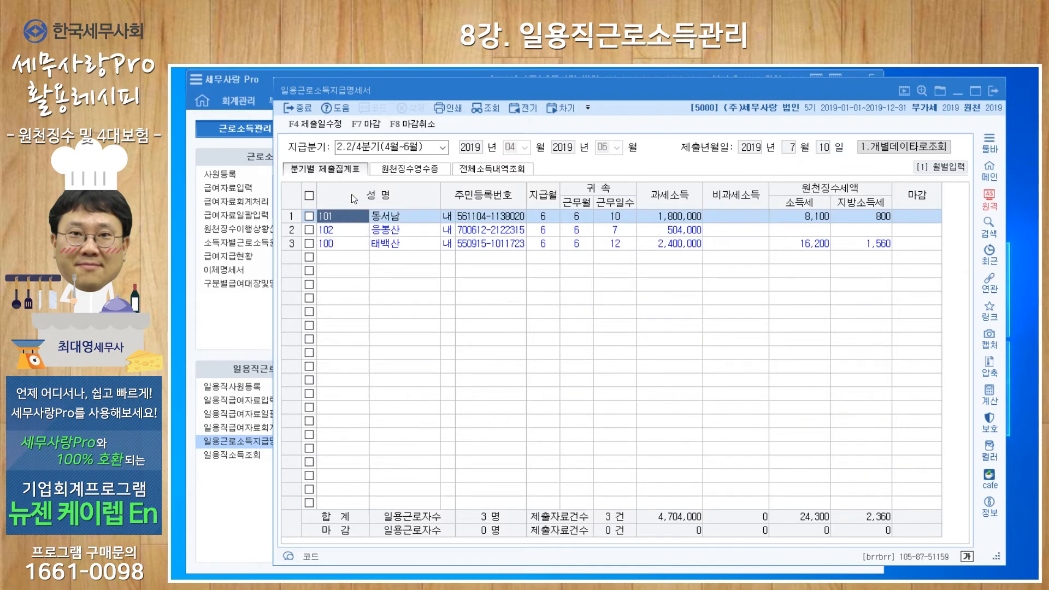
pyautogui.click(309, 196)
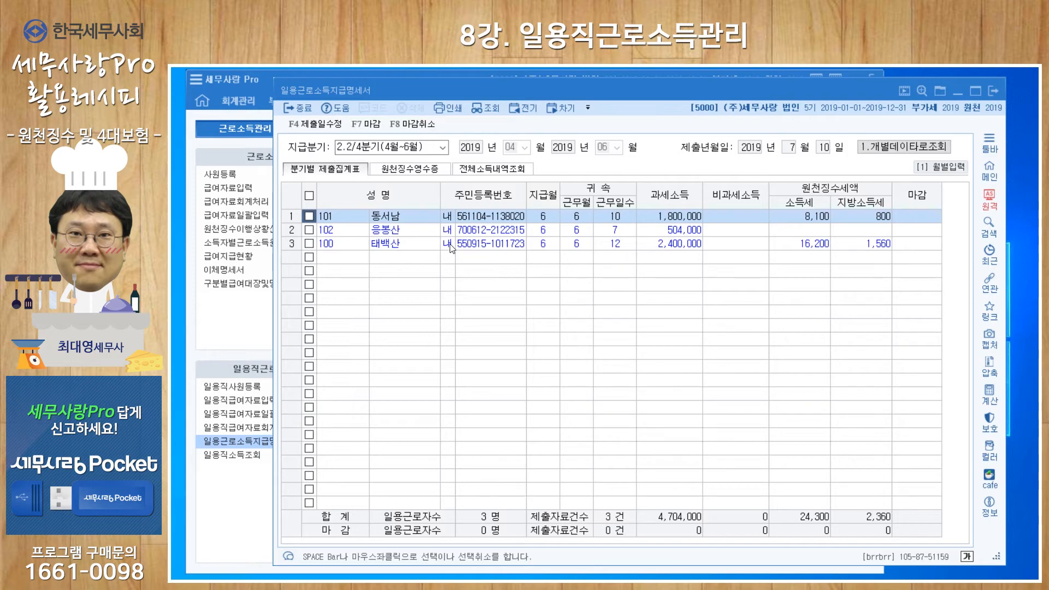
pyautogui.click(992, 89)
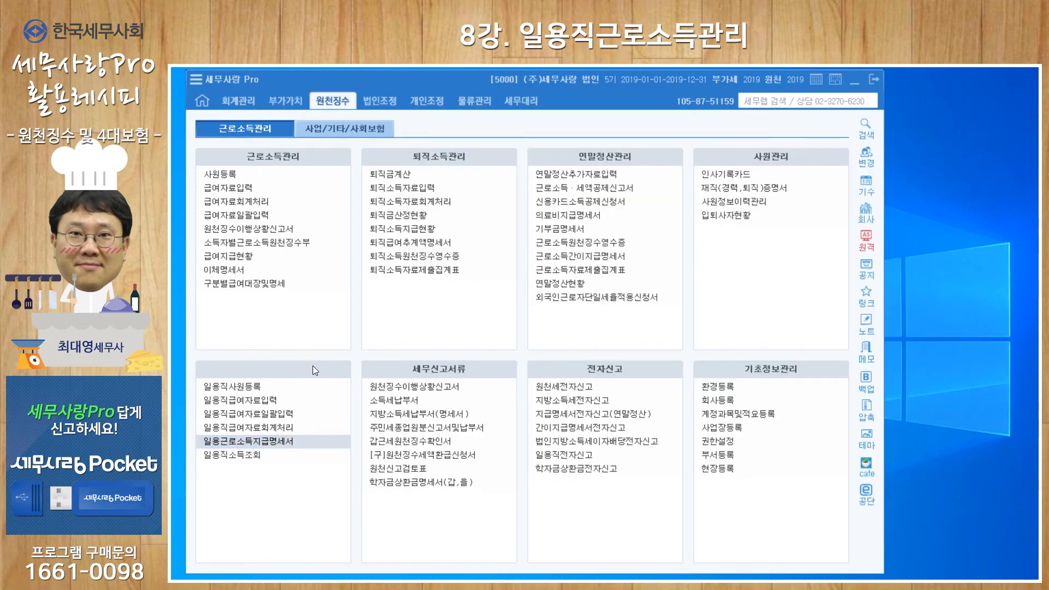
# - Look through the overall, monthly, period, deduction and site views of 일용직소득조회 and close it
pyautogui.click(247, 457)
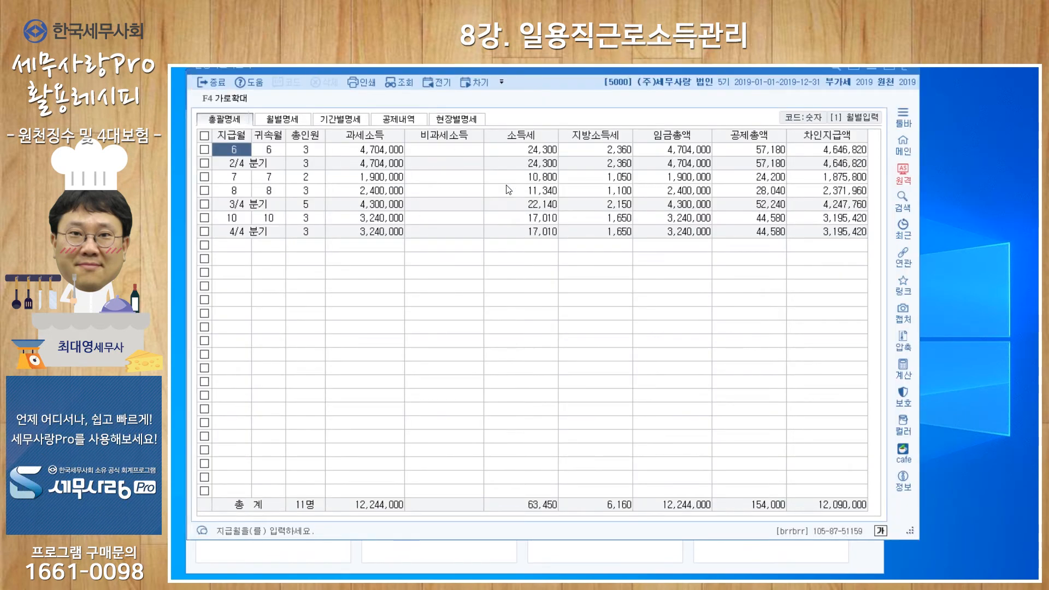
pyautogui.click(294, 125)
pyautogui.click(344, 123)
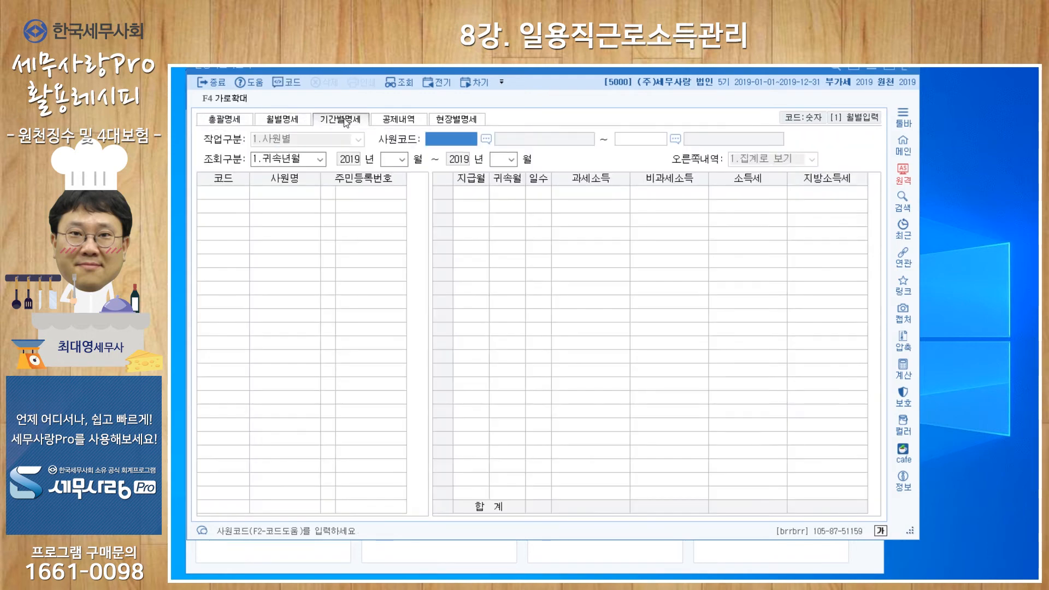
pyautogui.click(401, 122)
pyautogui.click(454, 120)
pyautogui.click(245, 122)
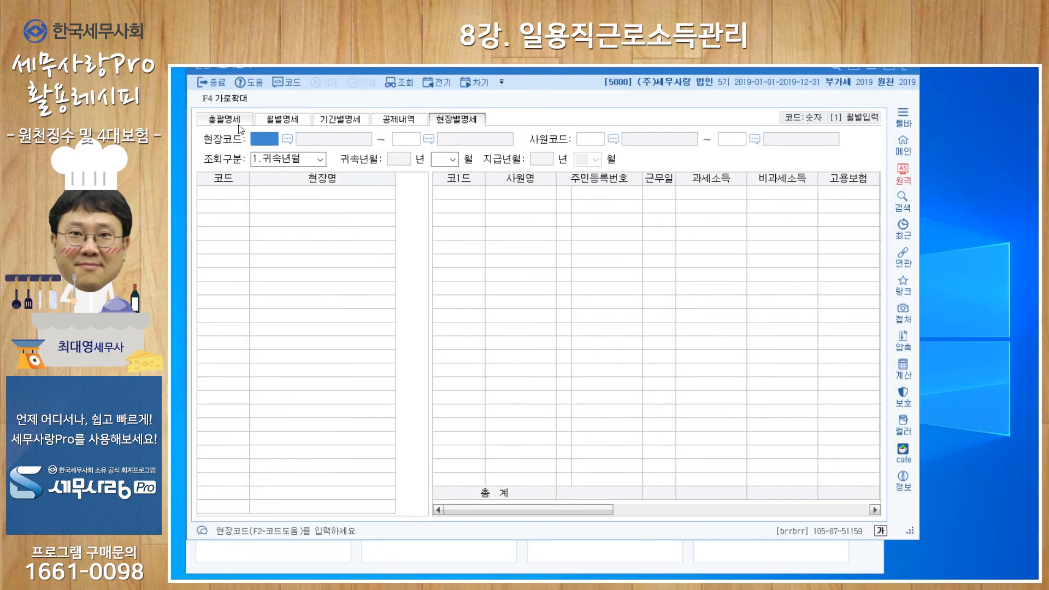
pyautogui.click(903, 67)
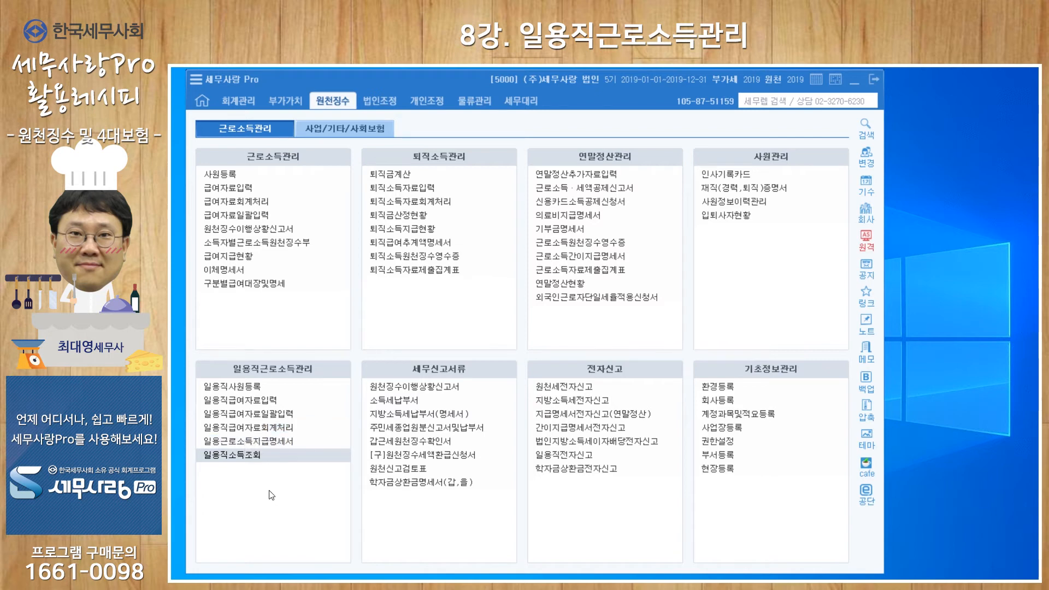
# - Open 근로내용확인신고서 under 사회보험관리 I and choose workplace 10, (주)세무사랑
pyautogui.click(353, 127)
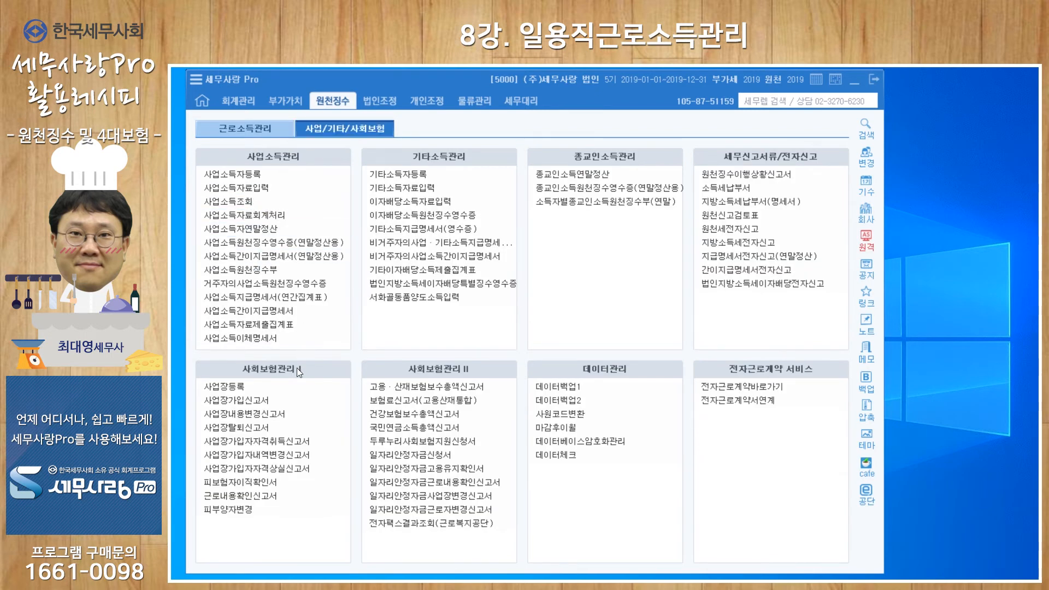
pyautogui.click(258, 495)
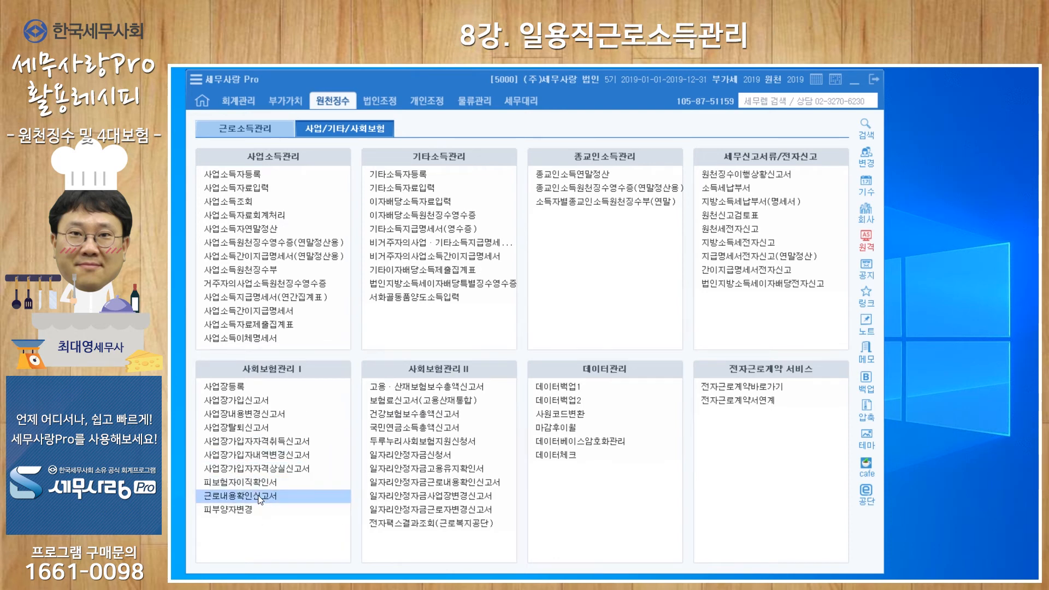
pyautogui.moveTo(567, 143); pyautogui.dragTo(486, 76)
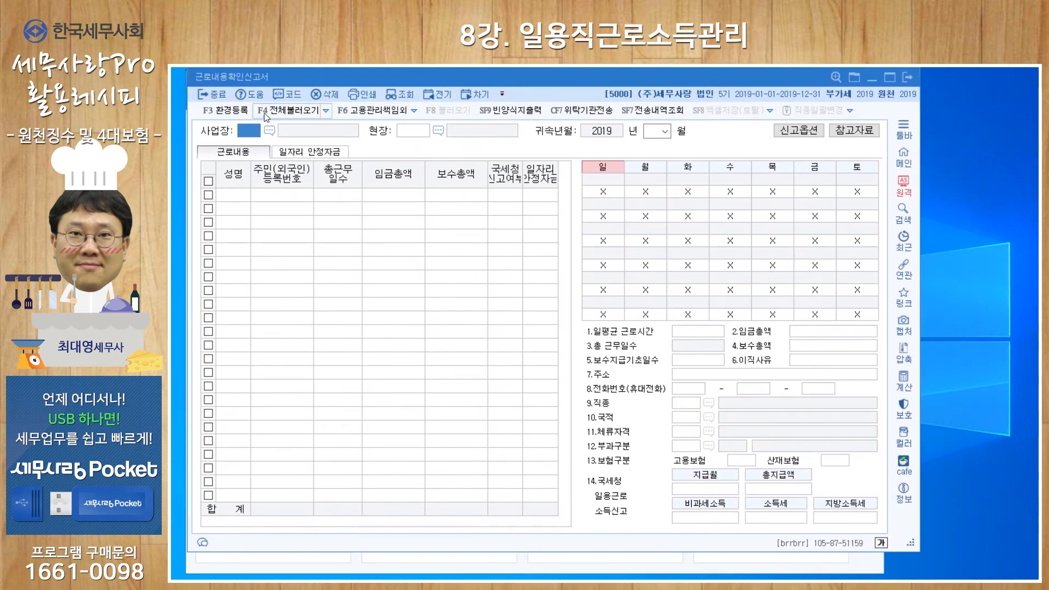
pyautogui.click(269, 132)
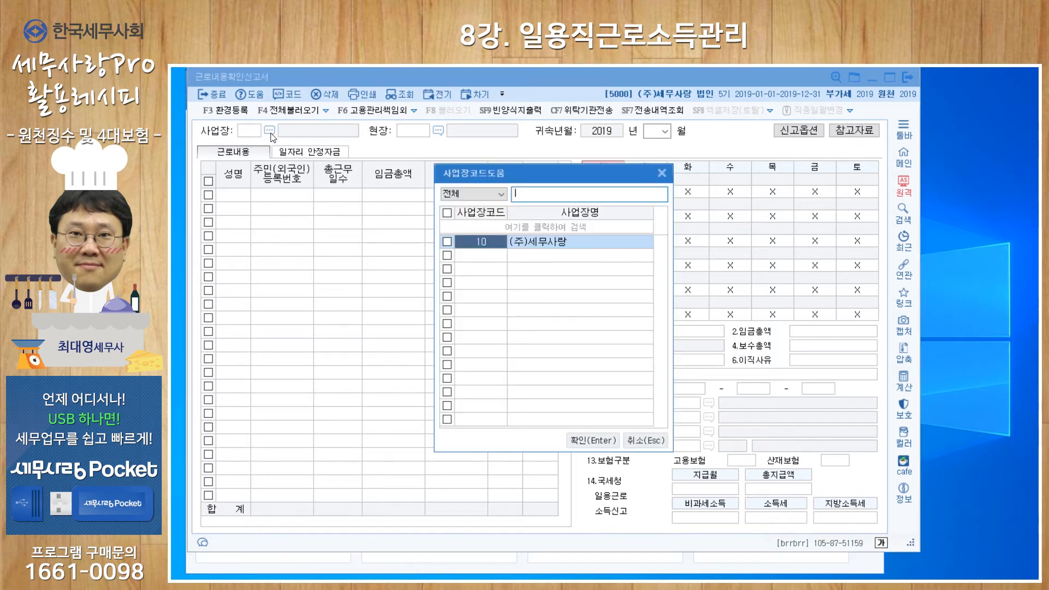
pyautogui.click(583, 441)
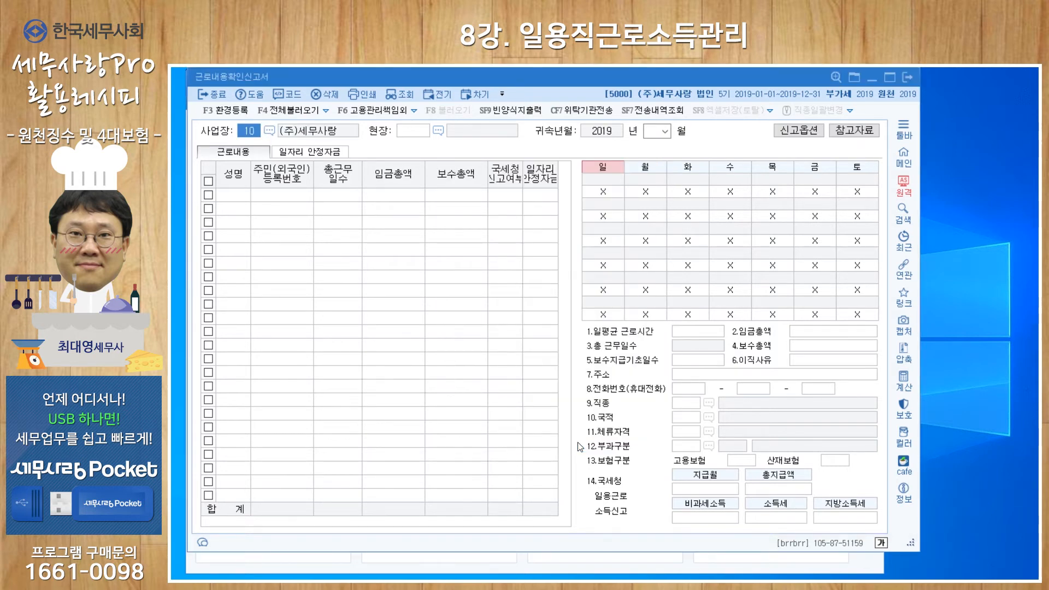
# - Set the attribution month to June (06) 2019 and load the previously saved report data
pyautogui.press('Return')
pyautogui.press('Return')
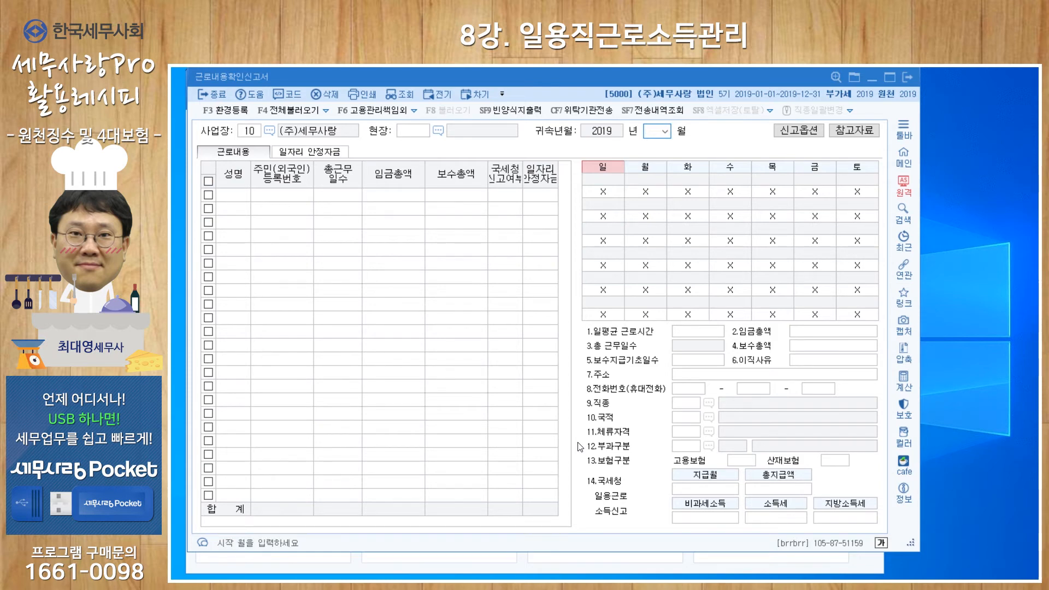
pyautogui.write('06')
pyautogui.press('Return')
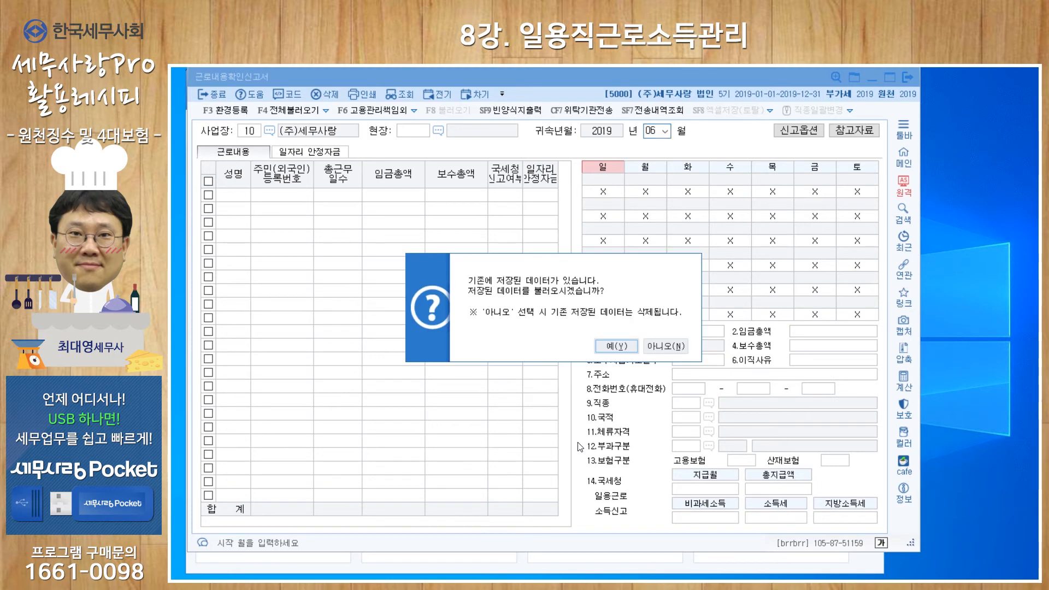
pyautogui.click(616, 346)
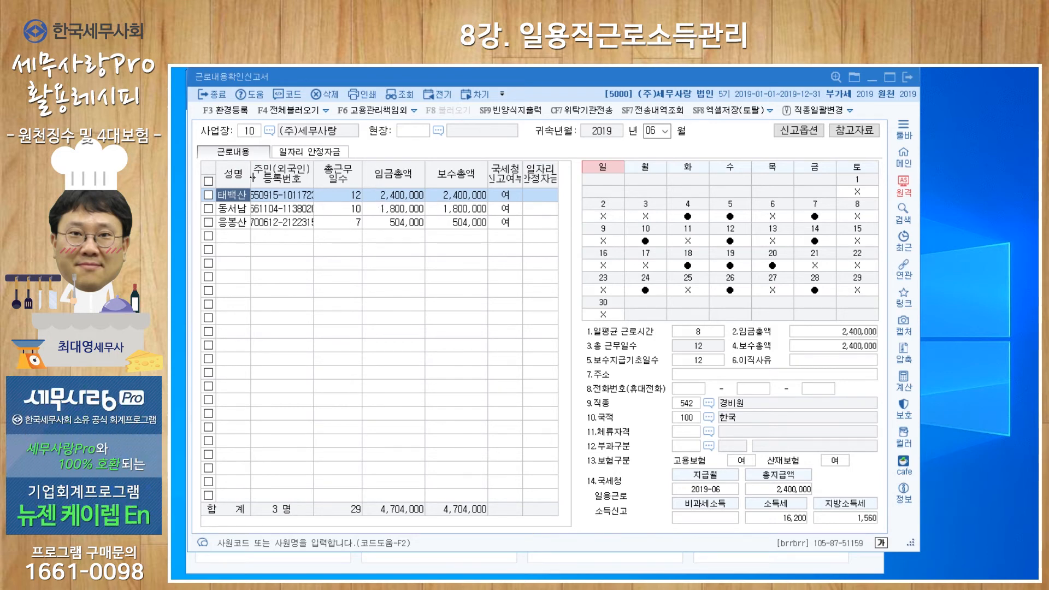
# - Glance at the 일자리 안정자금 page and check the 국세청 신고여부 choice for each listed worker in 근로내용
pyautogui.click(307, 156)
pyautogui.click(244, 152)
pyautogui.click(507, 194)
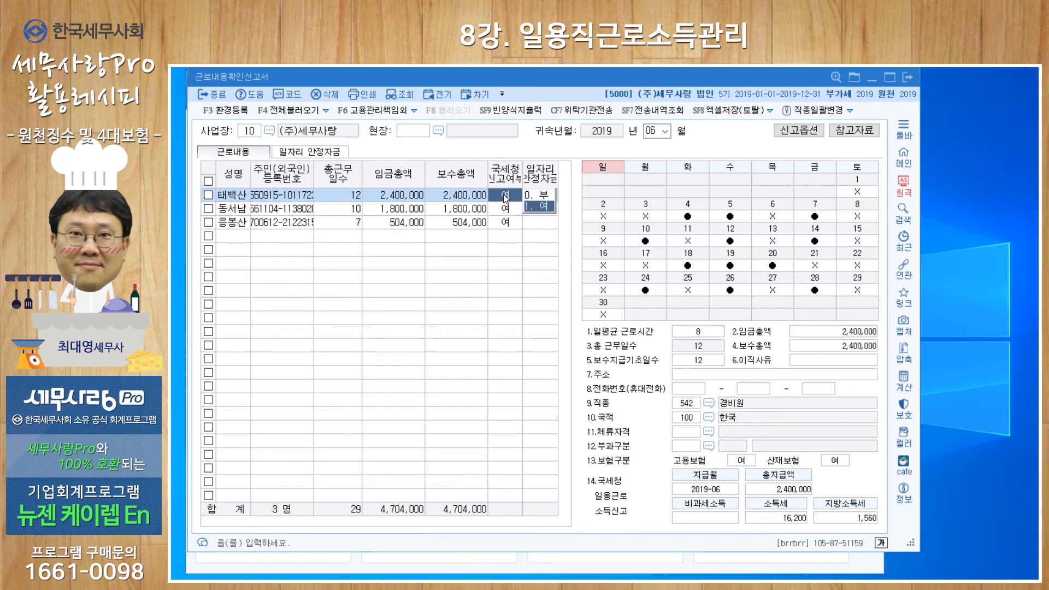
pyautogui.click(500, 210)
pyautogui.click(500, 223)
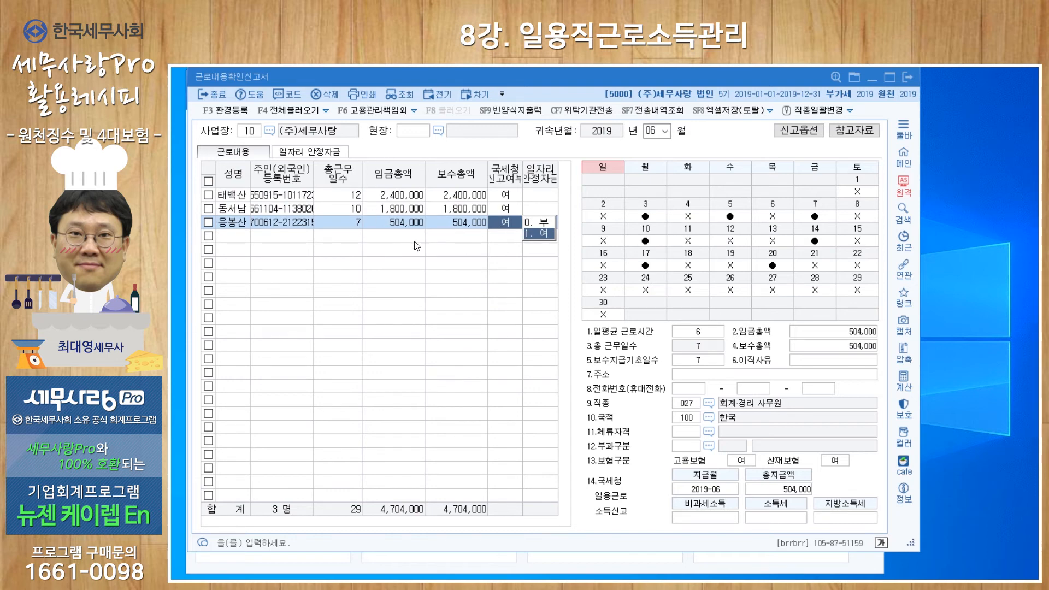
pyautogui.click(503, 200)
pyautogui.click(503, 210)
pyautogui.press('Down')
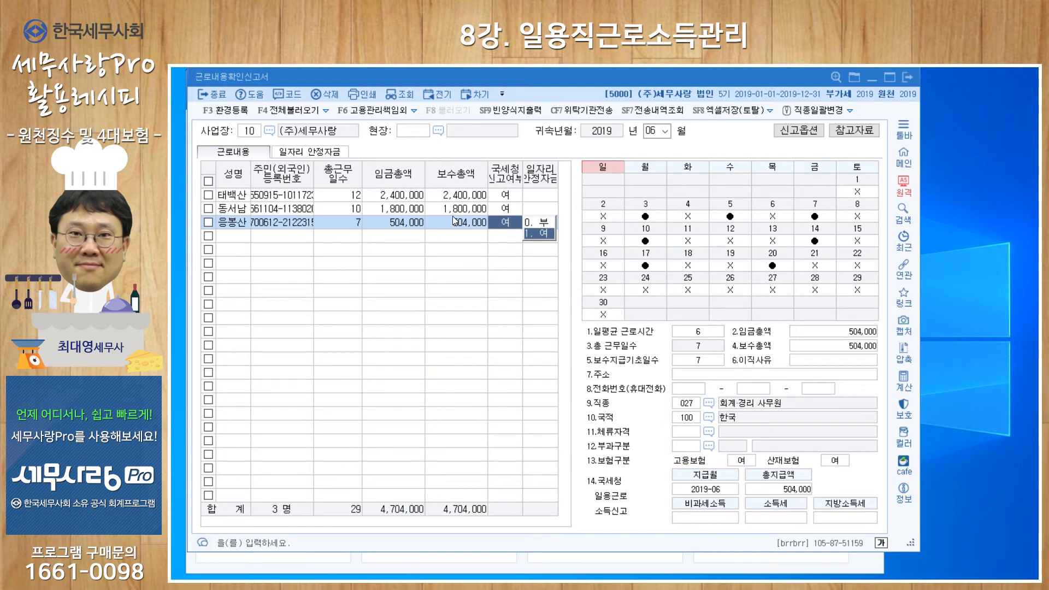
# - Check the first worker's 일자리 안정자금 choices, view the 일자리 안정자금 form and return to 근로내용
pyautogui.click(533, 199)
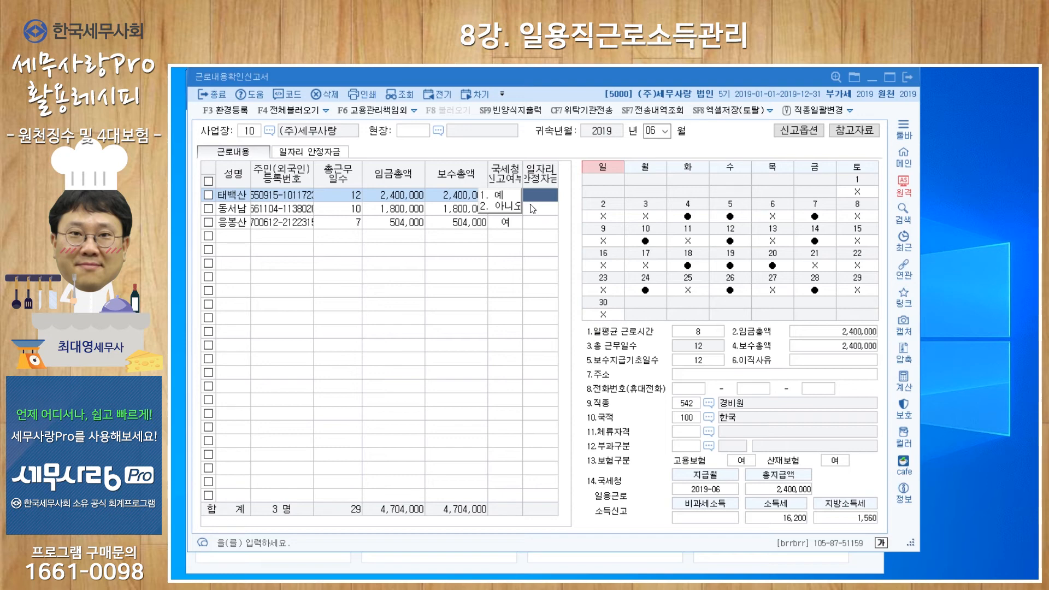
pyautogui.click(309, 154)
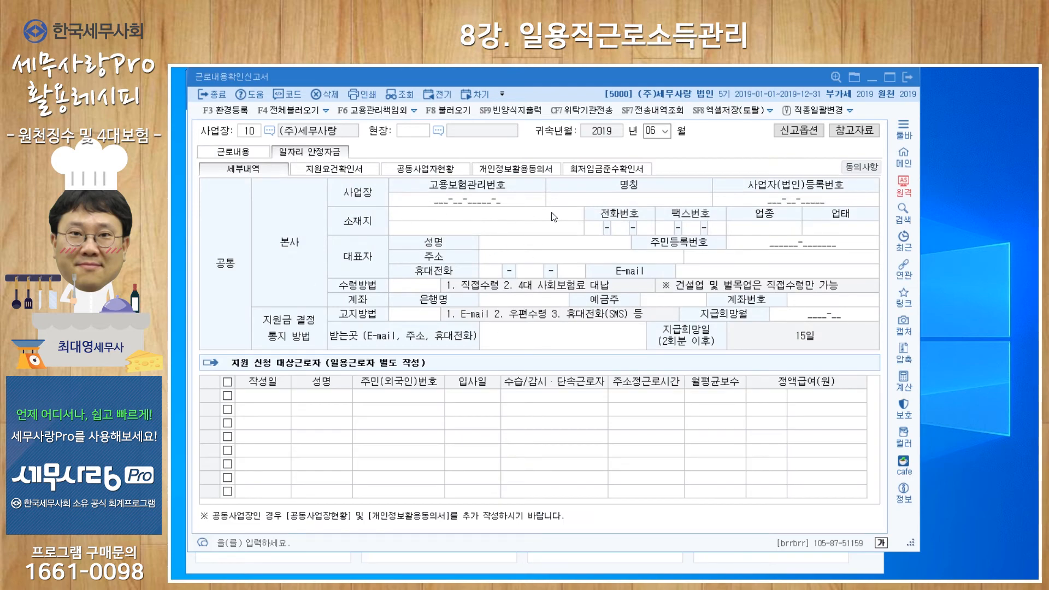
pyautogui.click(249, 154)
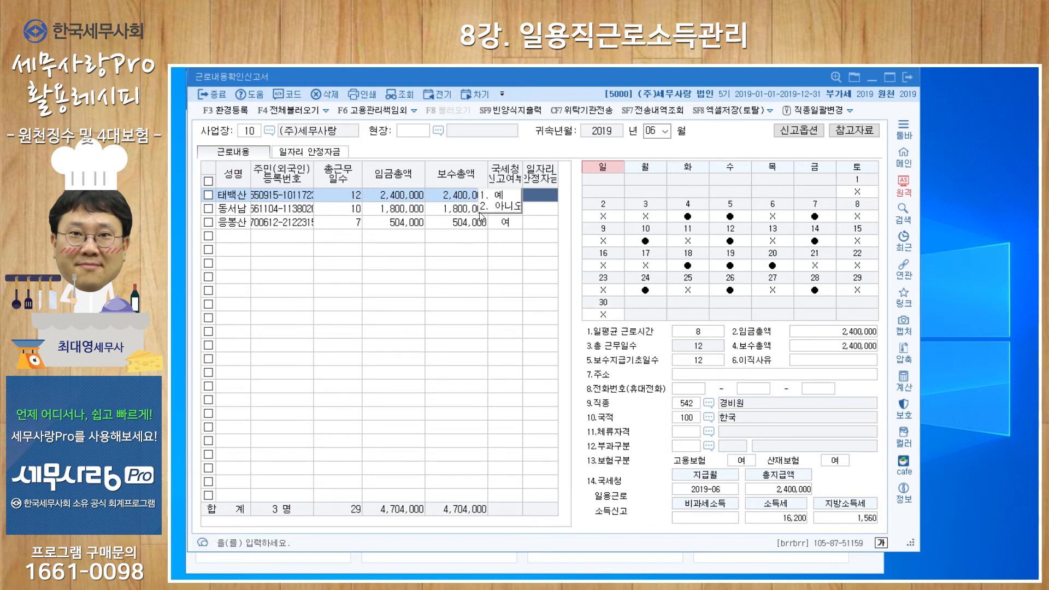
# - Review the first worker's 일평균 근로시간, 임금총액 and 보수총액 in the work details
pyautogui.click(226, 195)
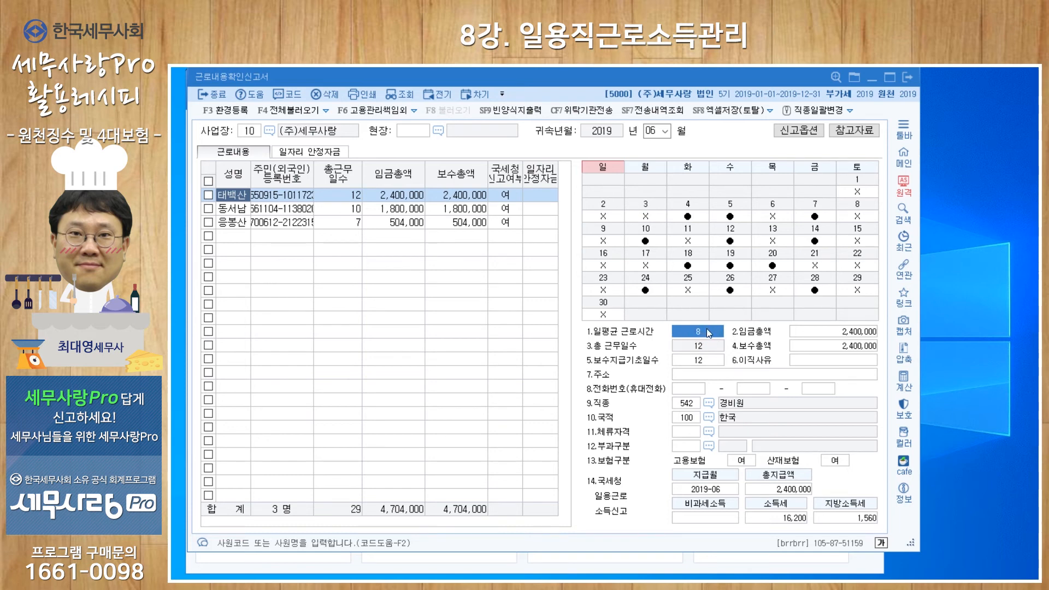
pyautogui.click(824, 329)
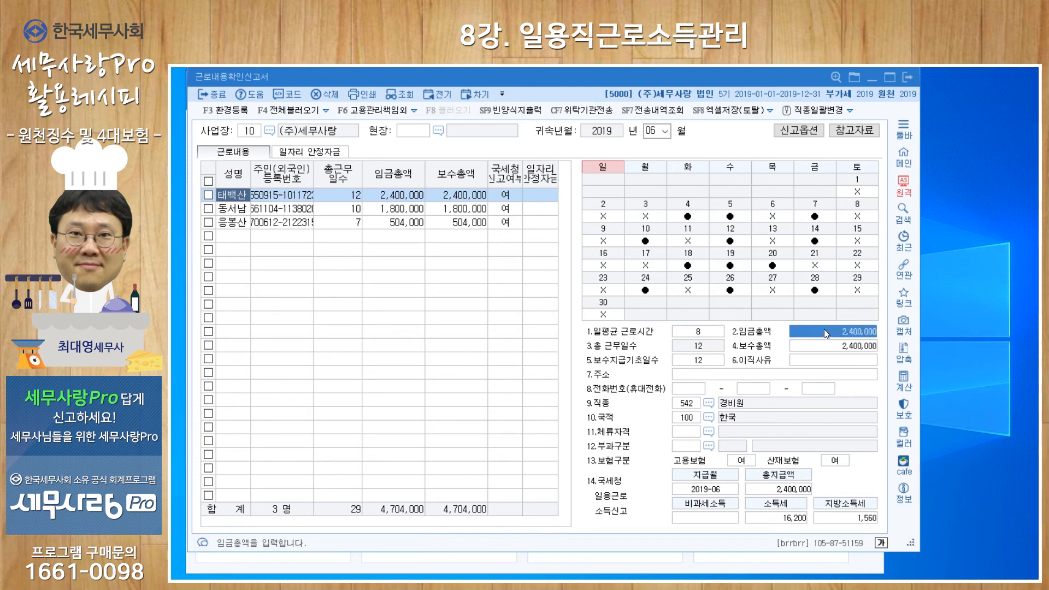
pyautogui.click(806, 351)
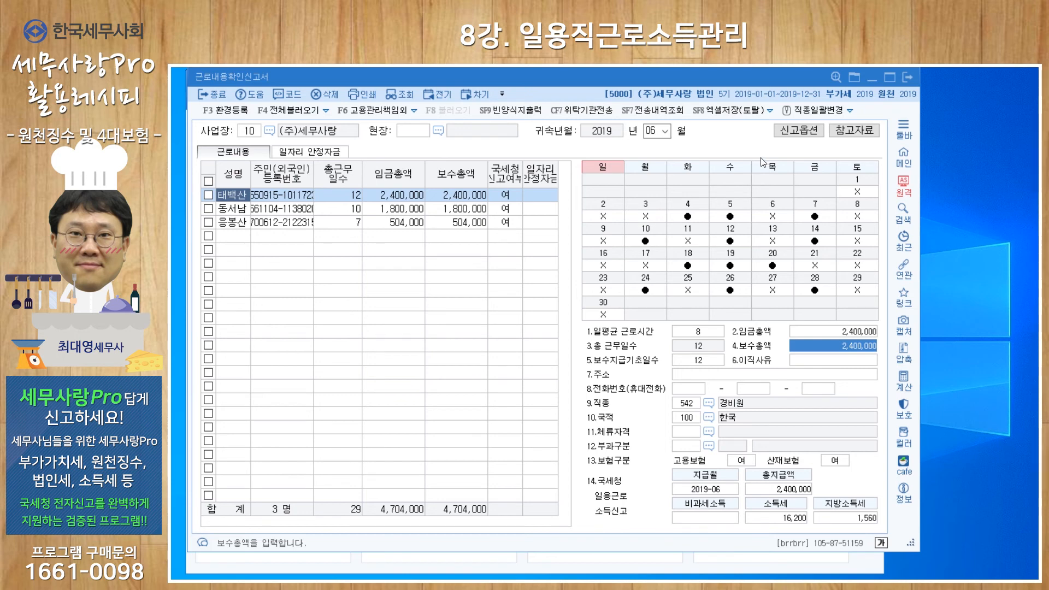
# - View the 신고옵션 insurance choices and the 참고자료 notes, closing each without changes
pyautogui.click(782, 141)
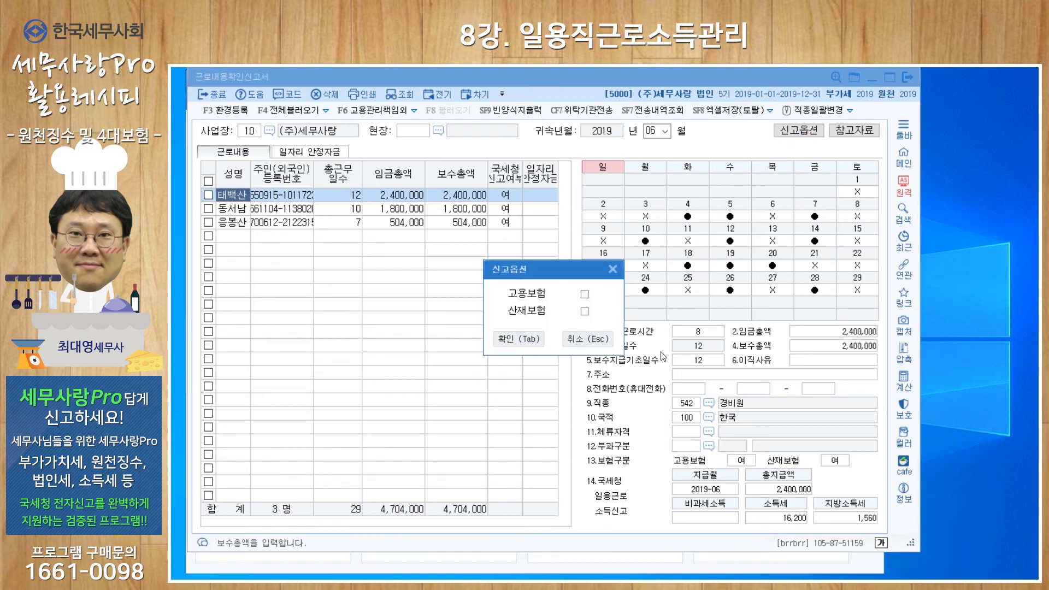
pyautogui.click(613, 270)
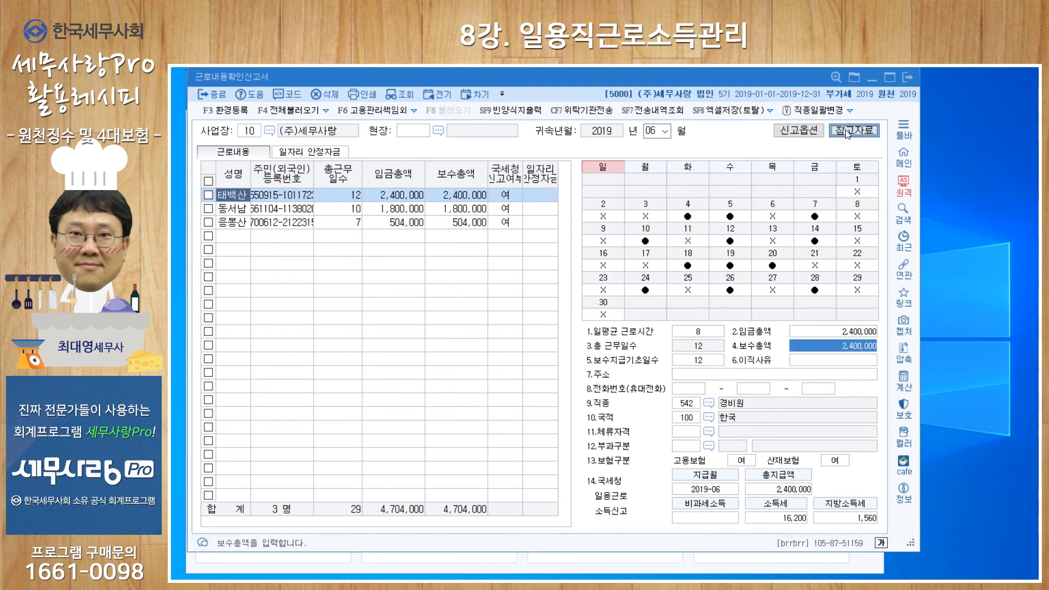
pyautogui.click(840, 136)
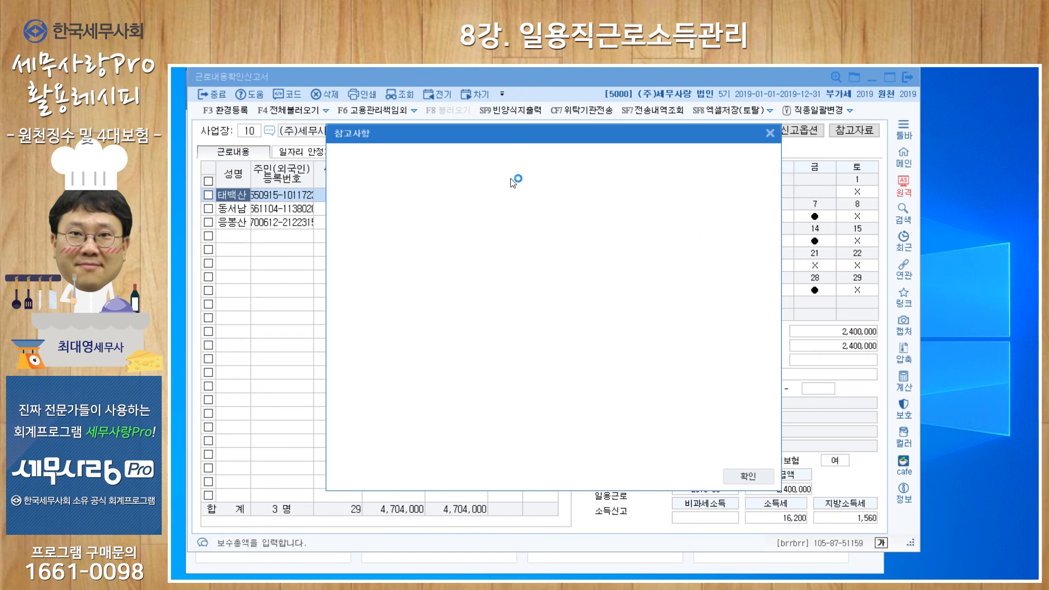
pyautogui.click(769, 134)
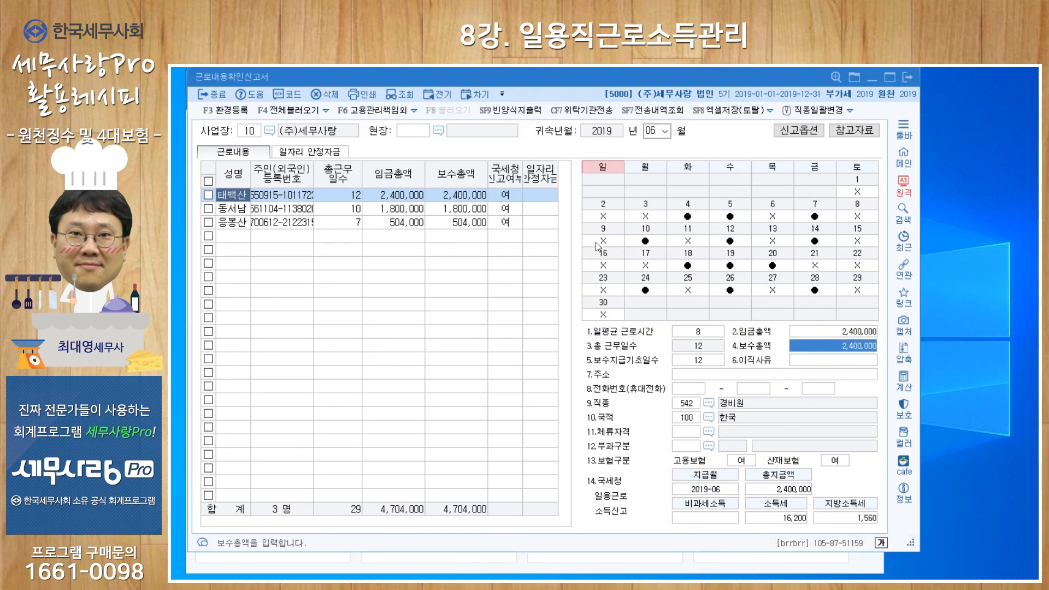